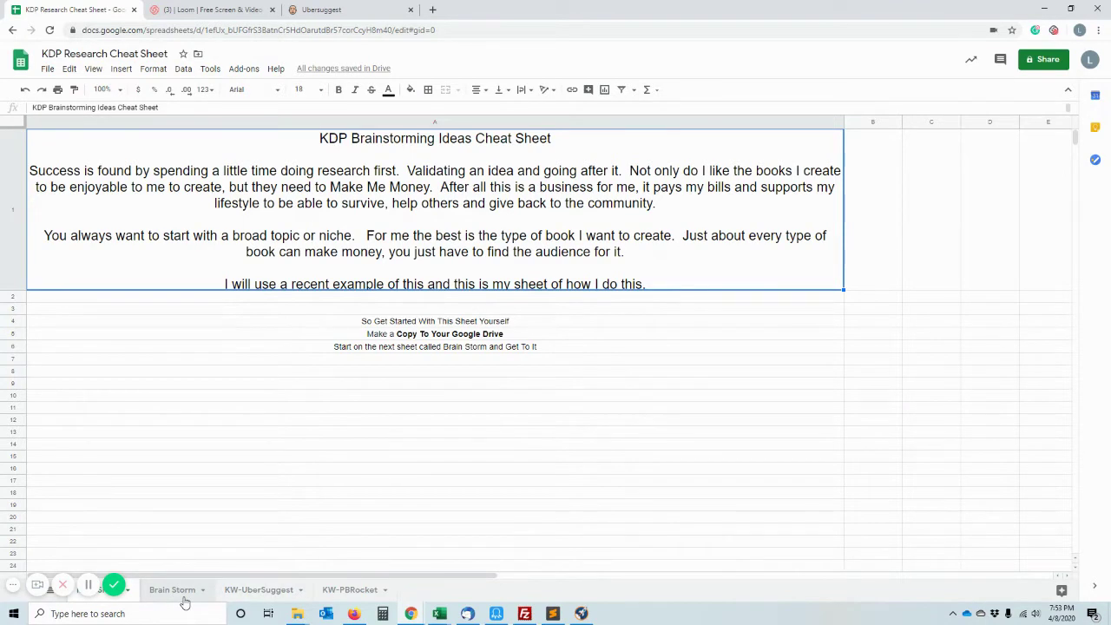
- Open the Brain Storm sheet and select the Puzzle Book entry beside Book Type
click(184, 599)
click(381, 185)
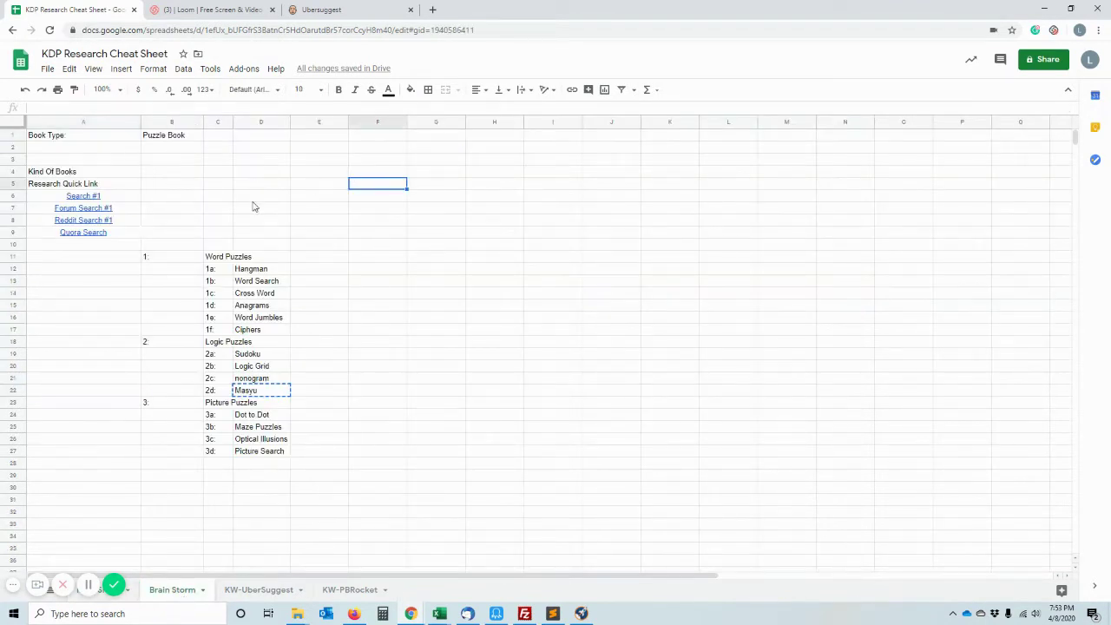
click(151, 139)
click(147, 162)
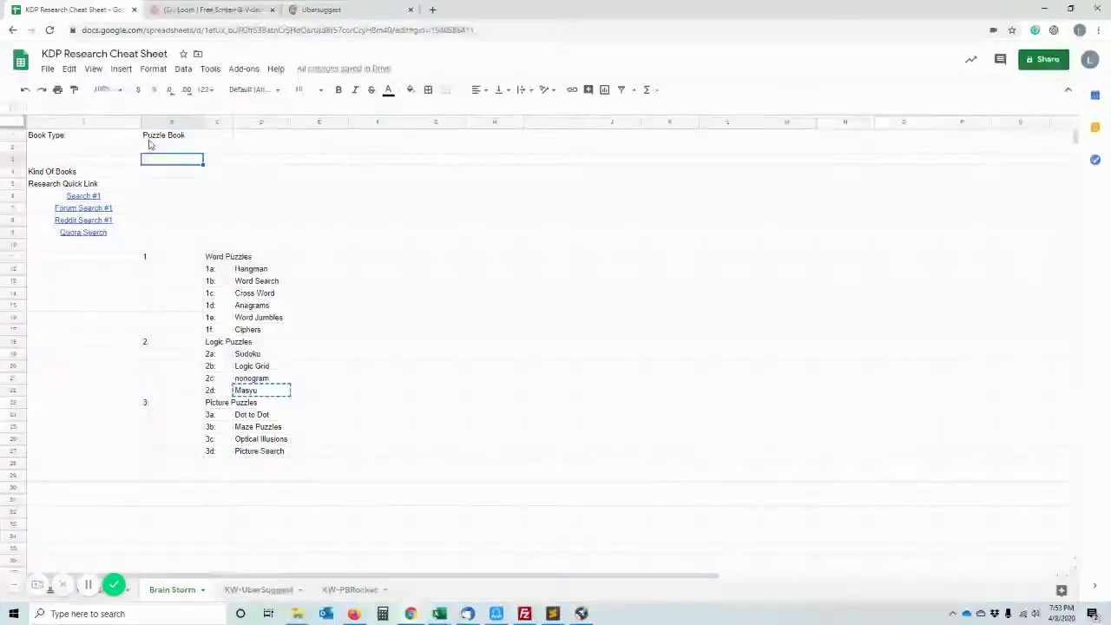
click(148, 139)
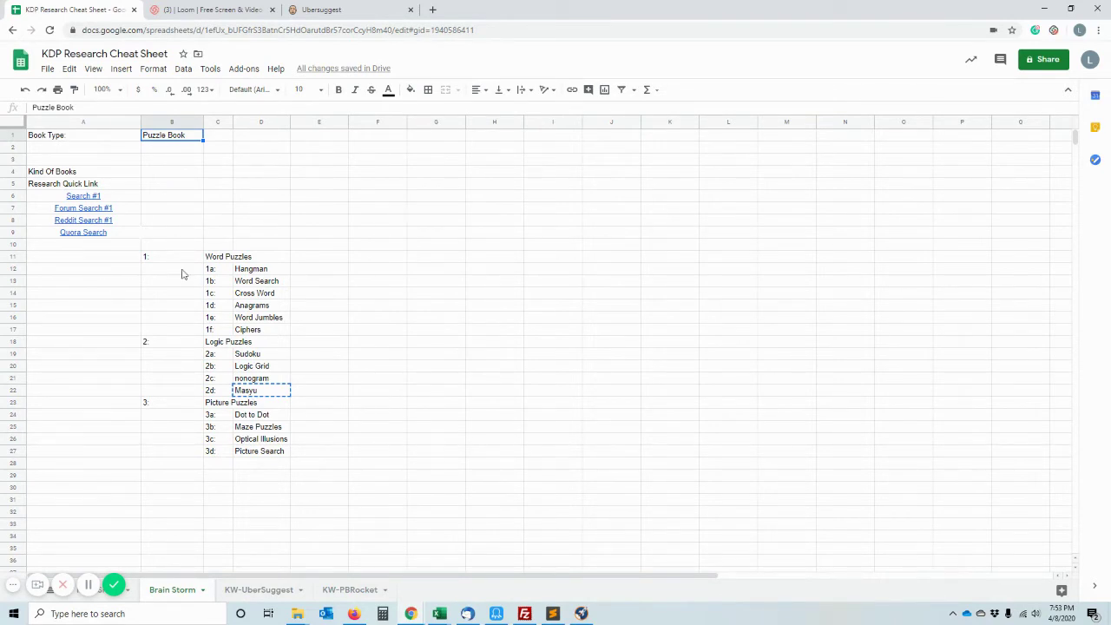
drag(146, 140, 149, 149)
click(159, 163)
click(162, 150)
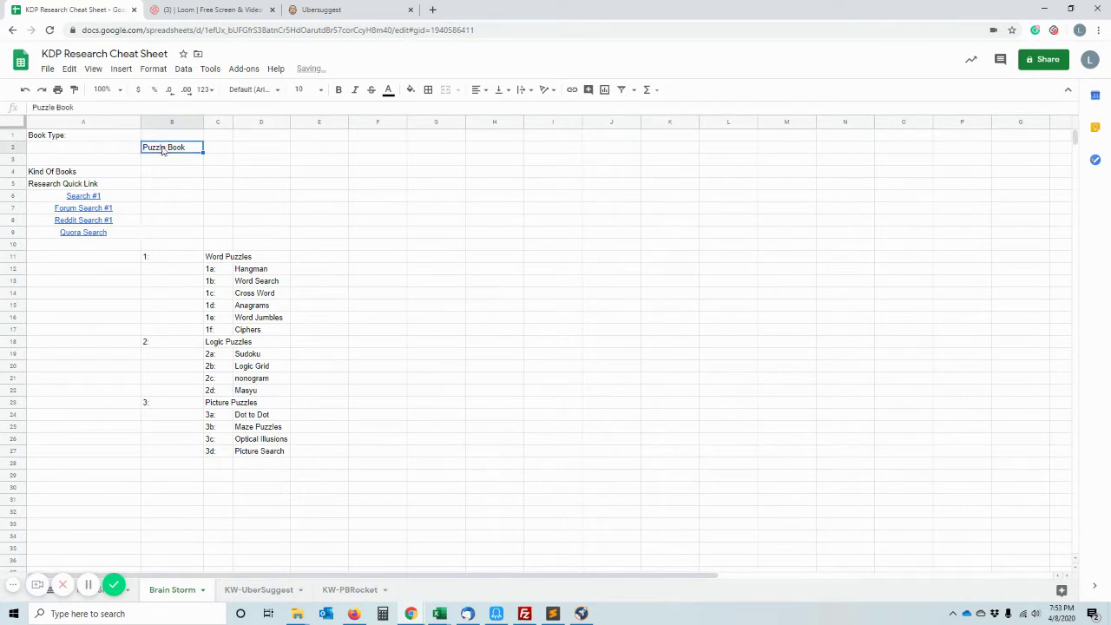
drag(161, 141, 179, 138)
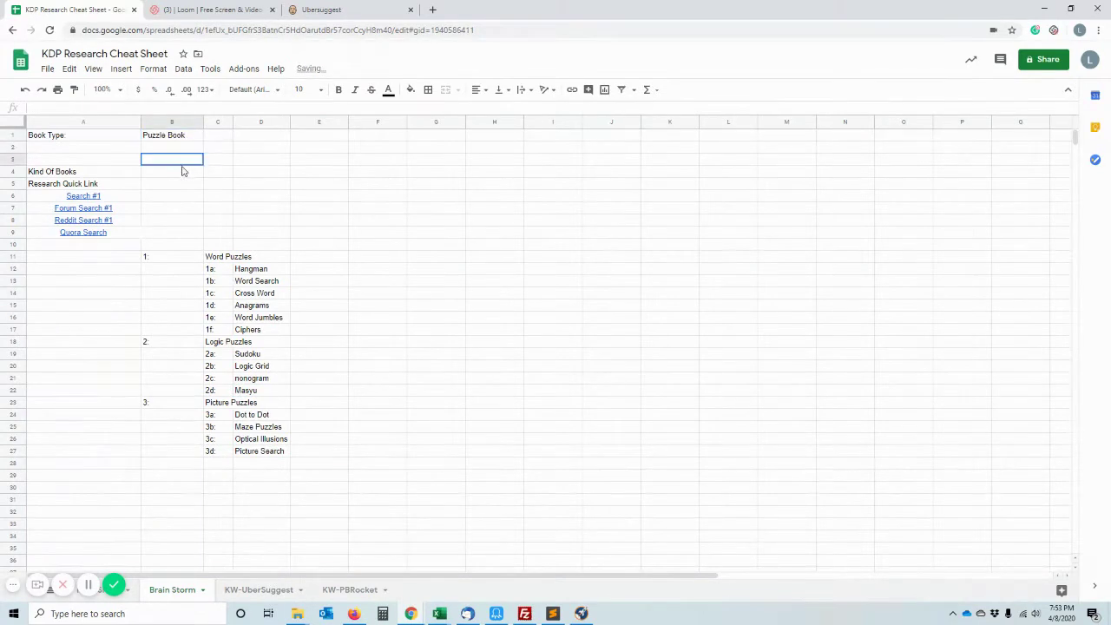
key(Left)
click(161, 137)
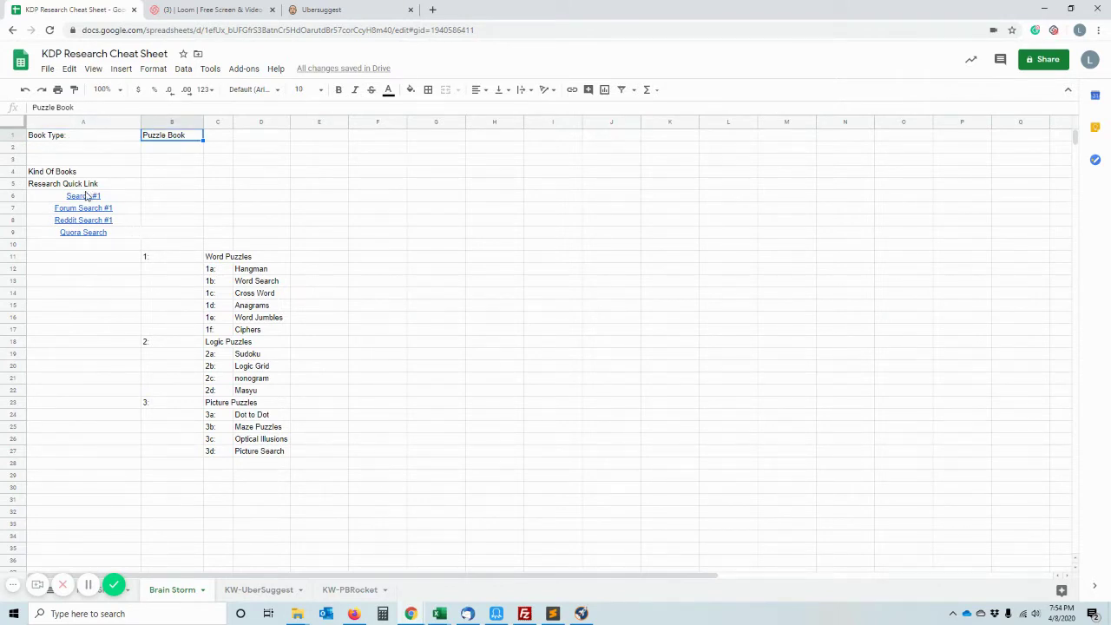
- Open the Quora Search quick link for the Puzzle Book topic
click(212, 209)
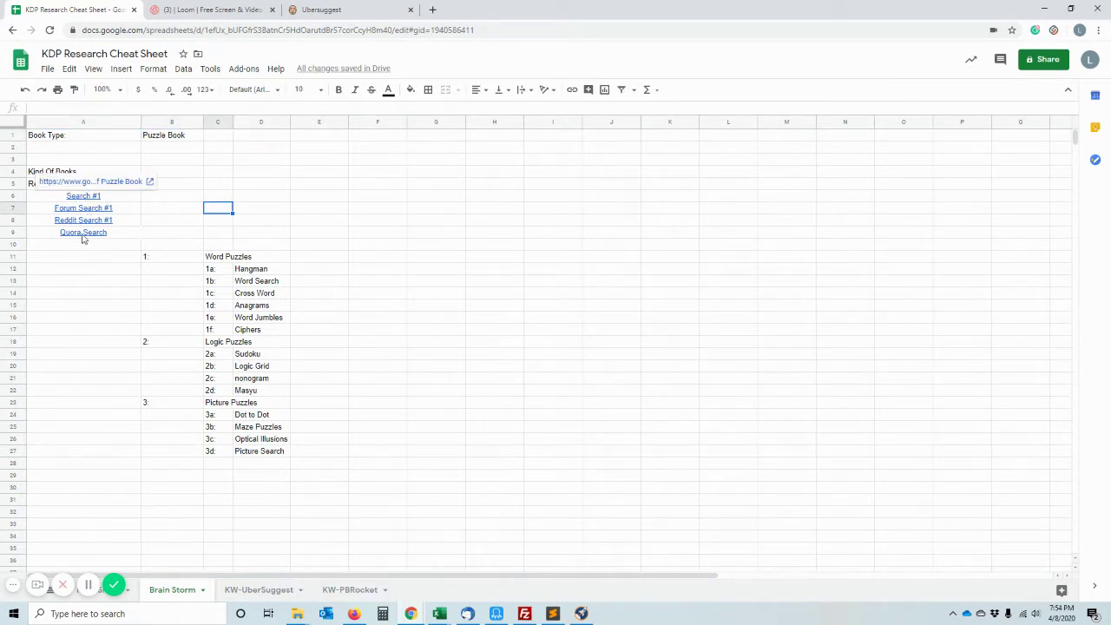
click(75, 321)
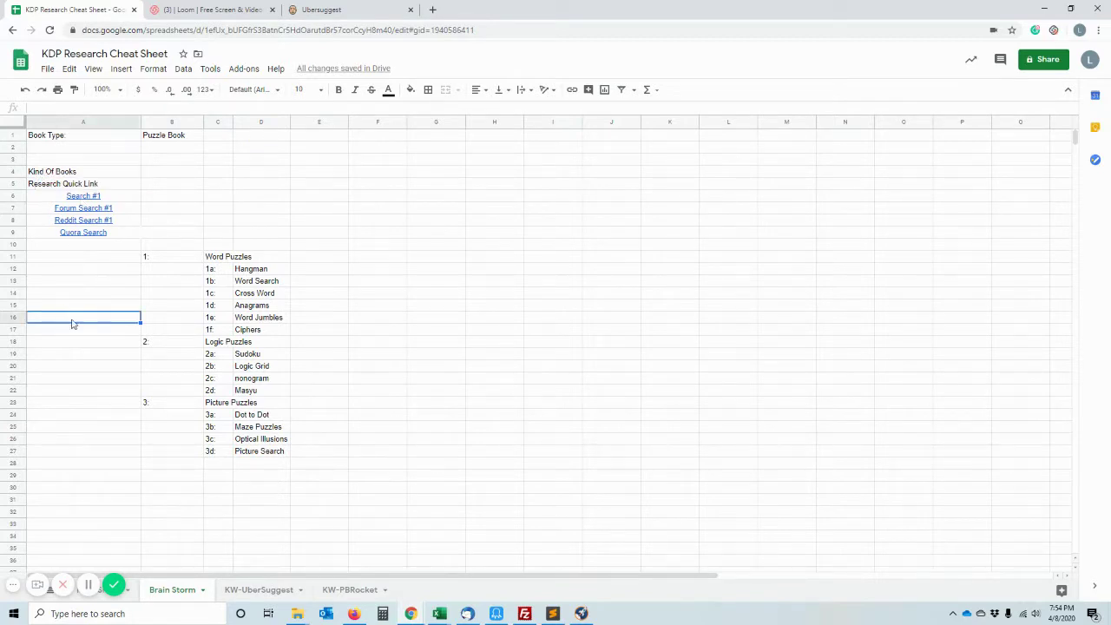
mouse_move(89, 235)
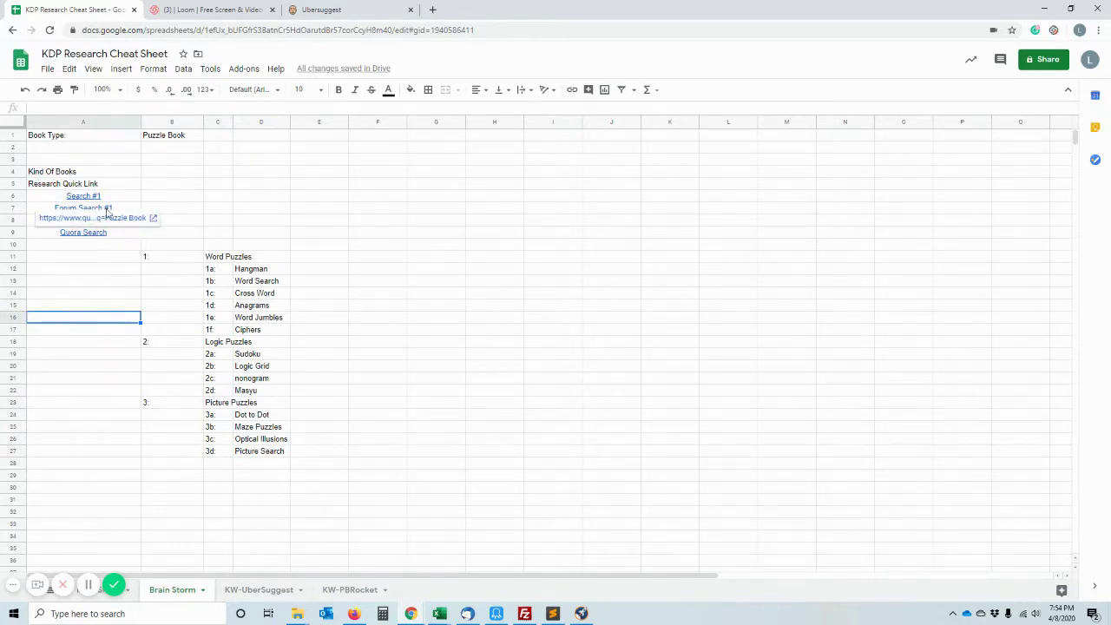
click(127, 219)
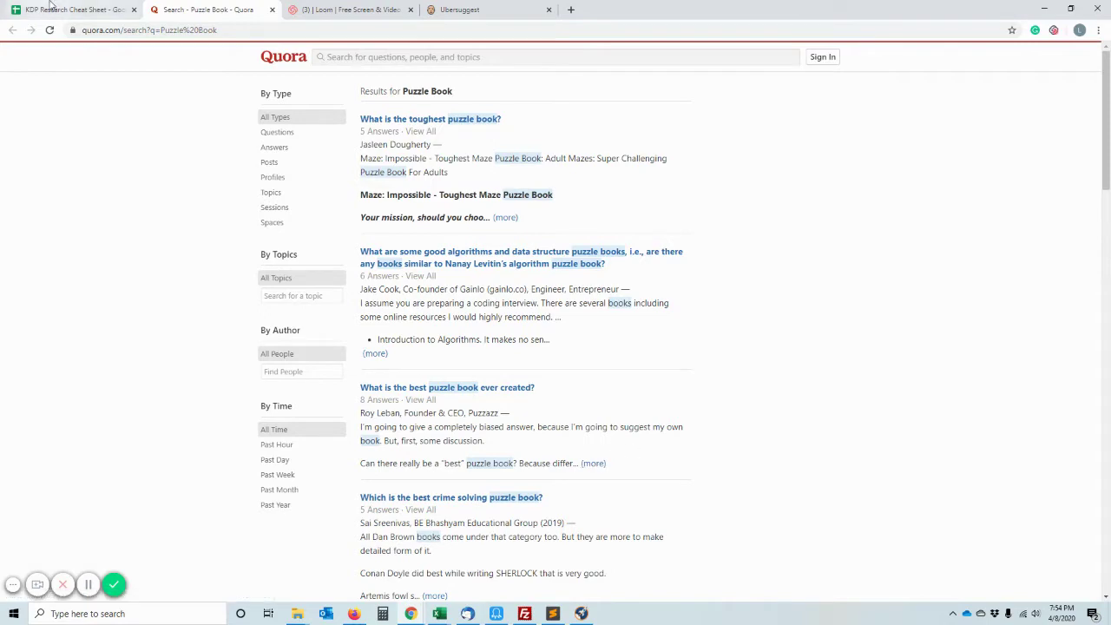
- Browse the Quora results for Puzzle Book to find questions about kinds of puzzle books
click(51, 7)
click(204, 10)
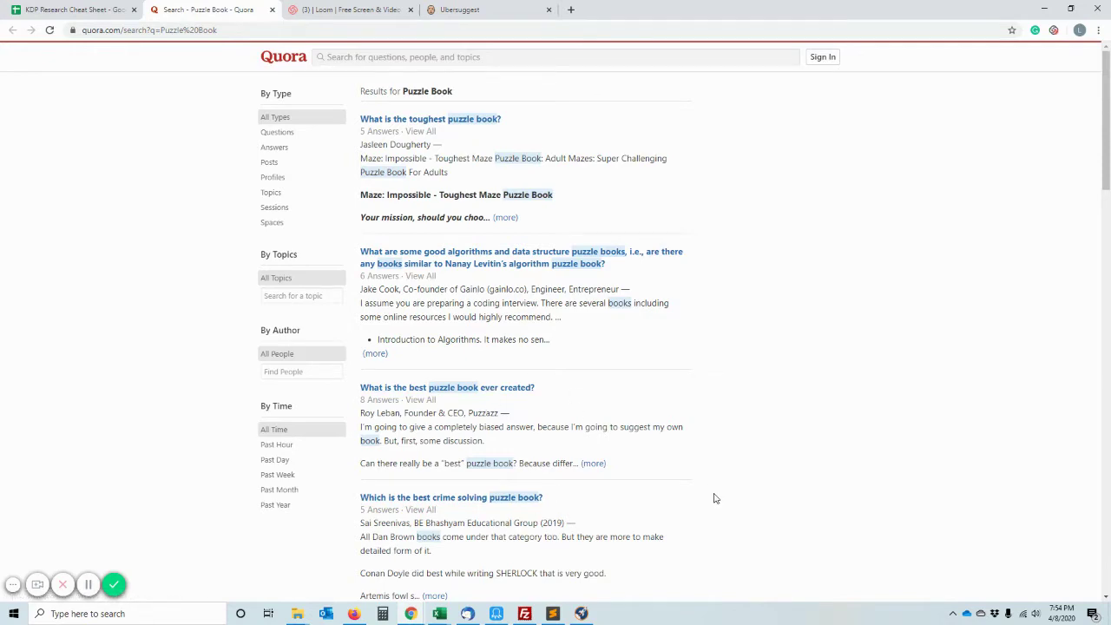
scroll(714, 496, down, 3)
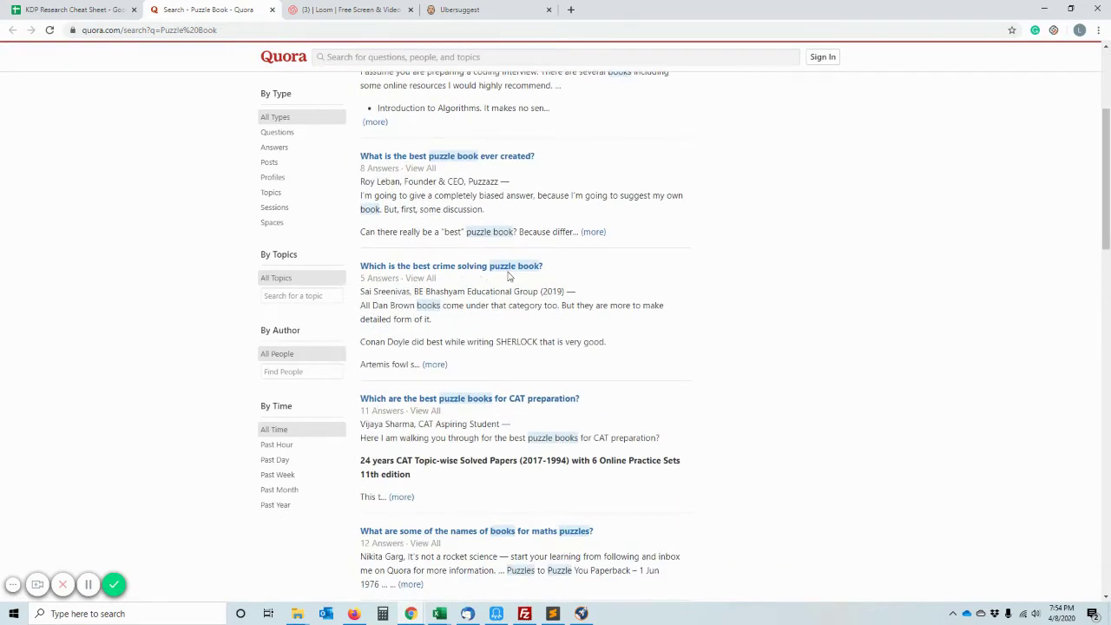
scroll(680, 350, down, 2)
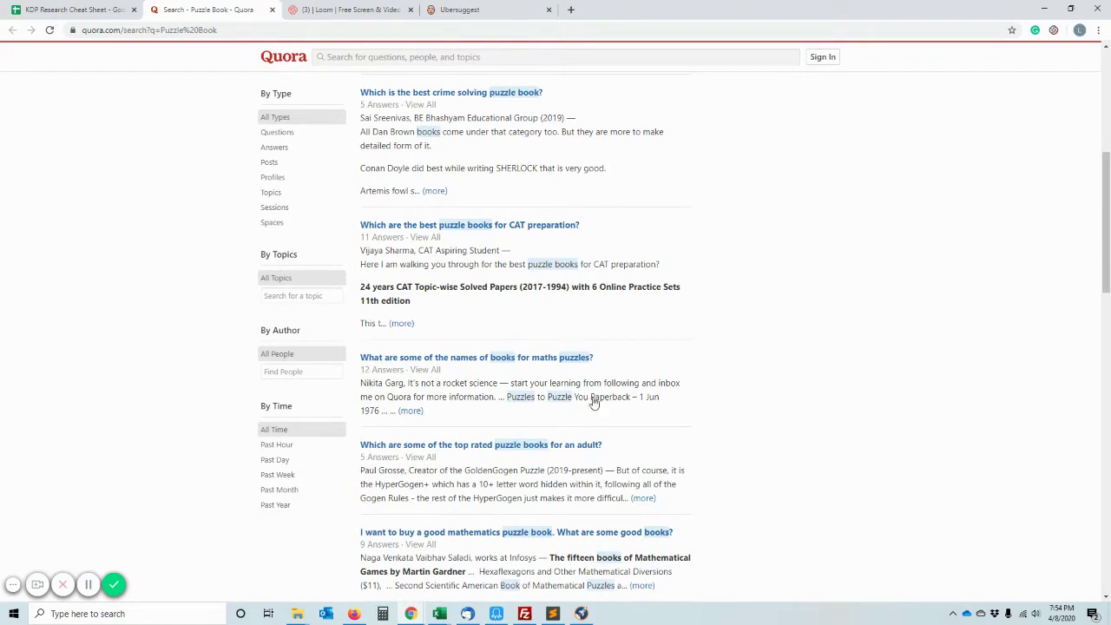
scroll(707, 472, down, 2)
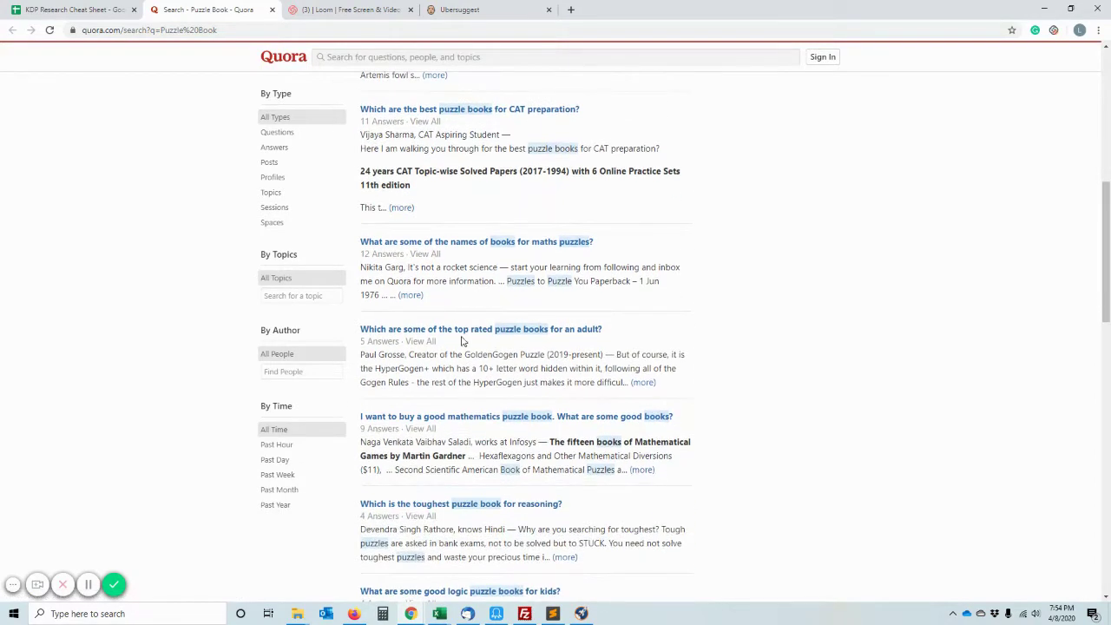
- Open the question on top rated puzzle books for an adult and skim its first answer
click(548, 339)
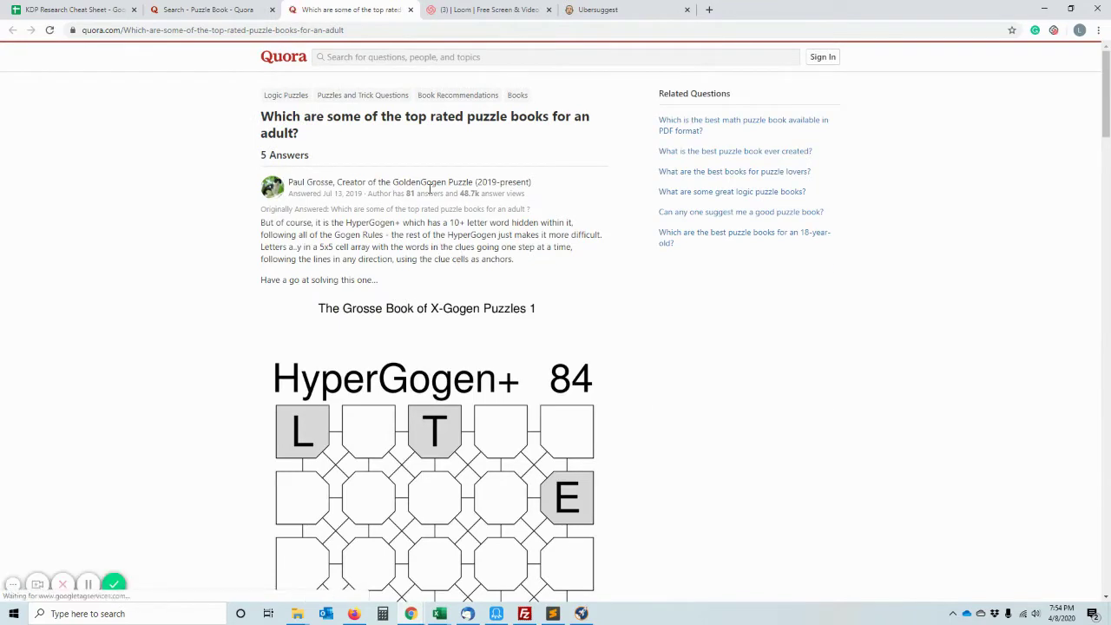
scroll(475, 274, down, 4)
scroll(475, 275, down, 4)
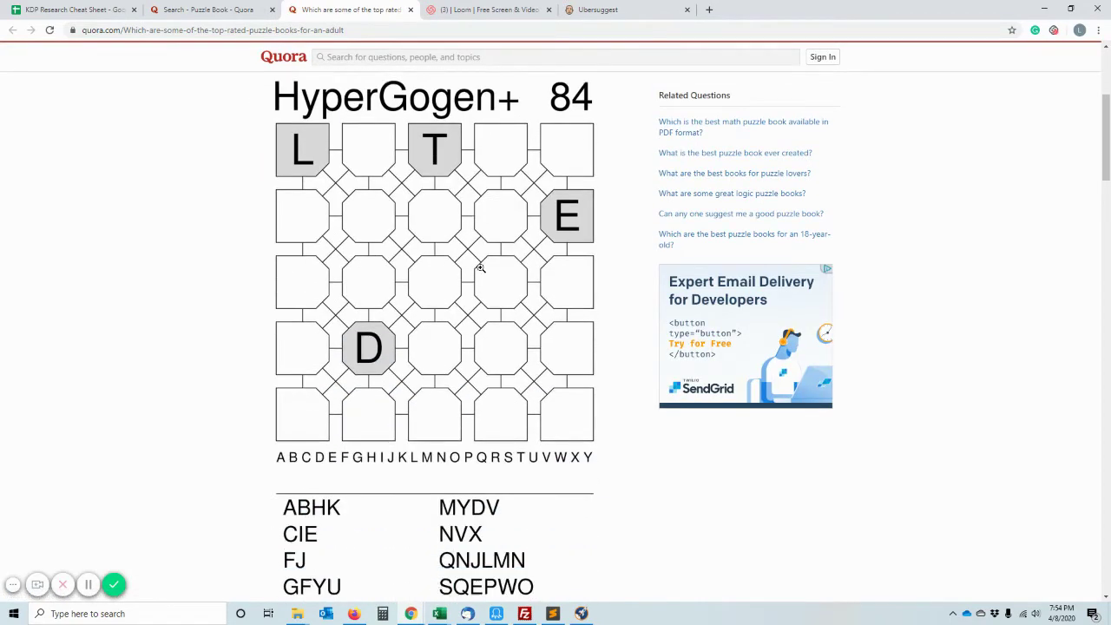
scroll(475, 270, up, 7)
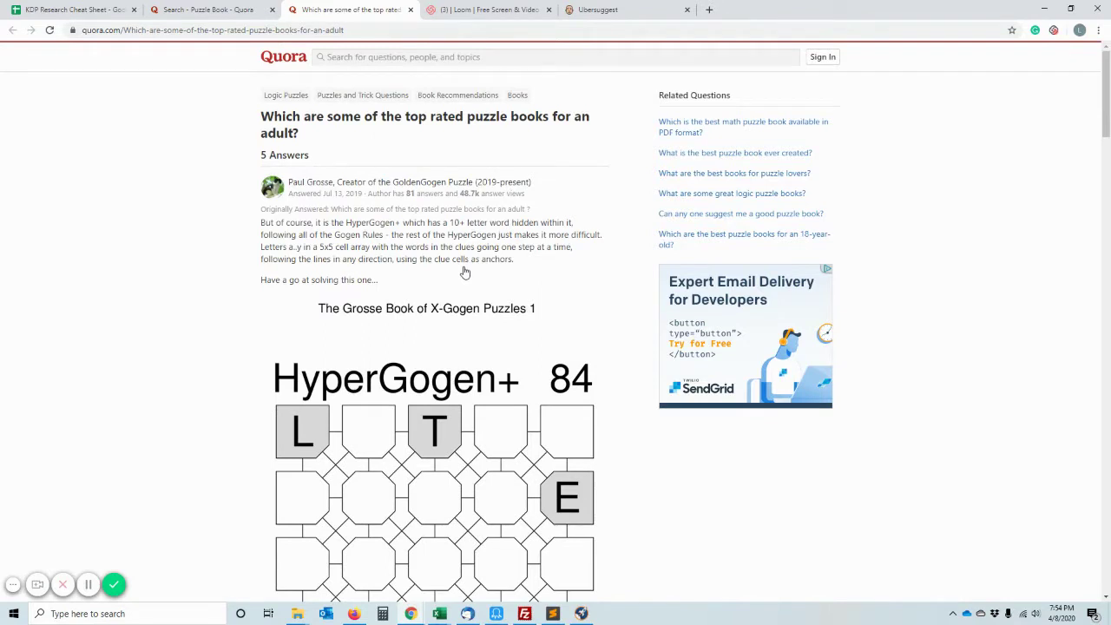
- Return to the KDP Research Cheat Sheet and open its Search #1 quick link
click(43, 12)
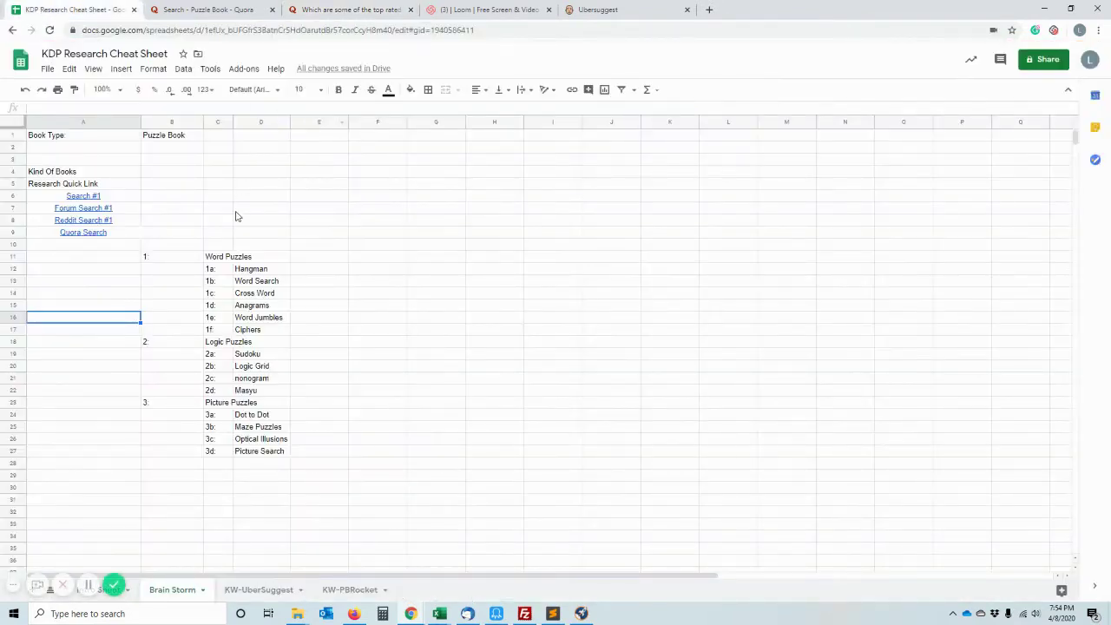
mouse_move(76, 203)
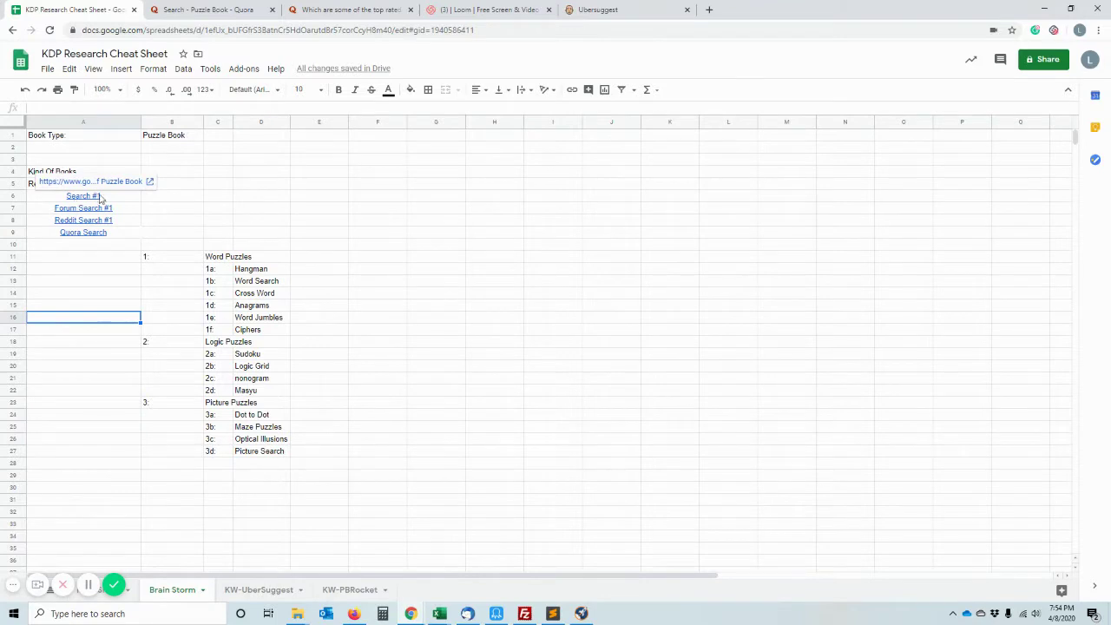
click(96, 182)
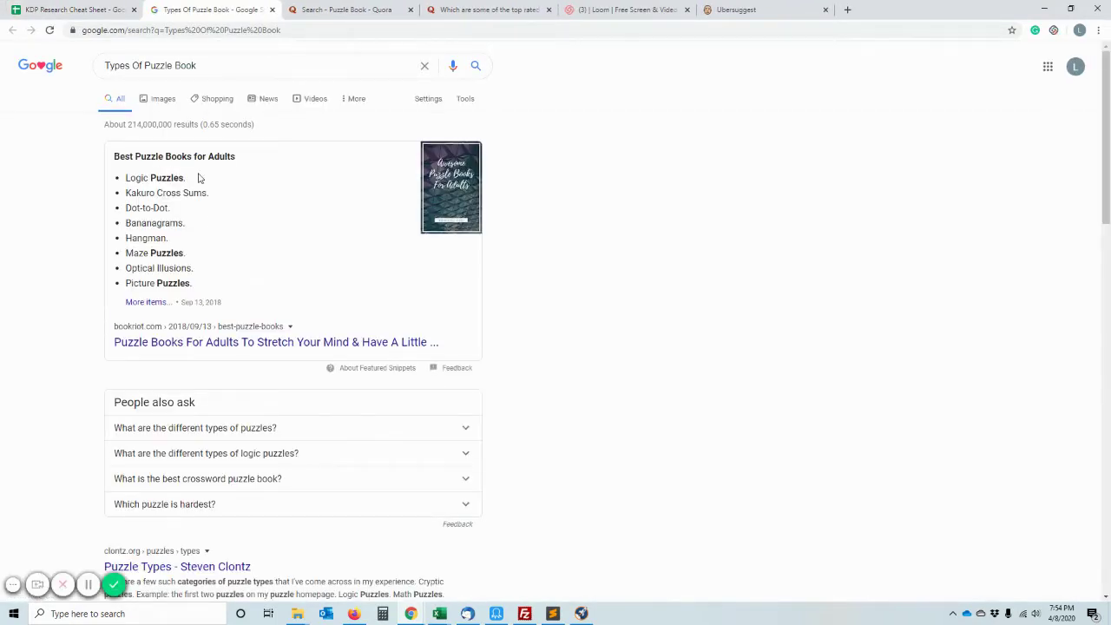
- Examine the puzzle types listed in the featured result for Types Of Puzzle Book
drag(136, 178, 207, 196)
click(148, 177)
drag(160, 193, 160, 255)
click(198, 276)
click(225, 286)
- Go back to the cheat sheet and highlight the whole numbered puzzle outline, then clear the selection
click(91, 14)
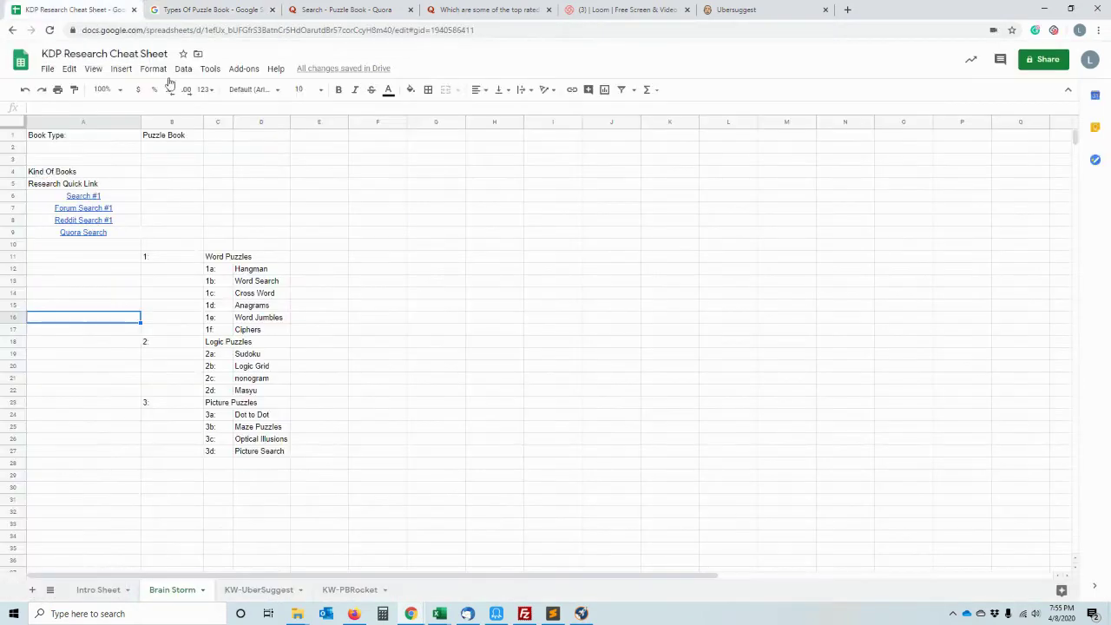
drag(168, 256, 258, 475)
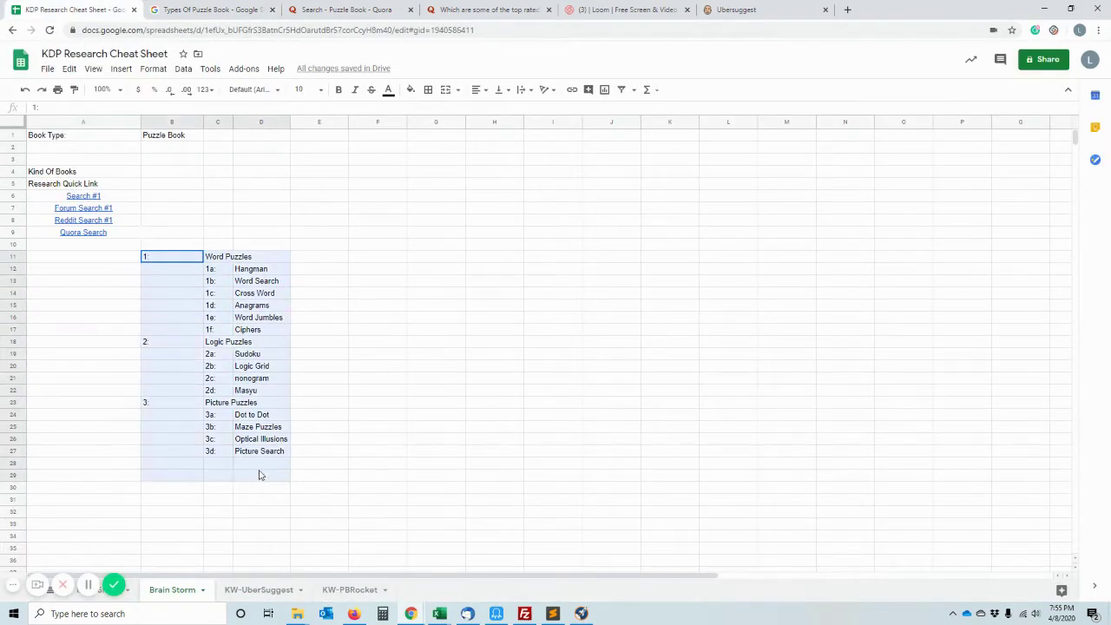
click(431, 464)
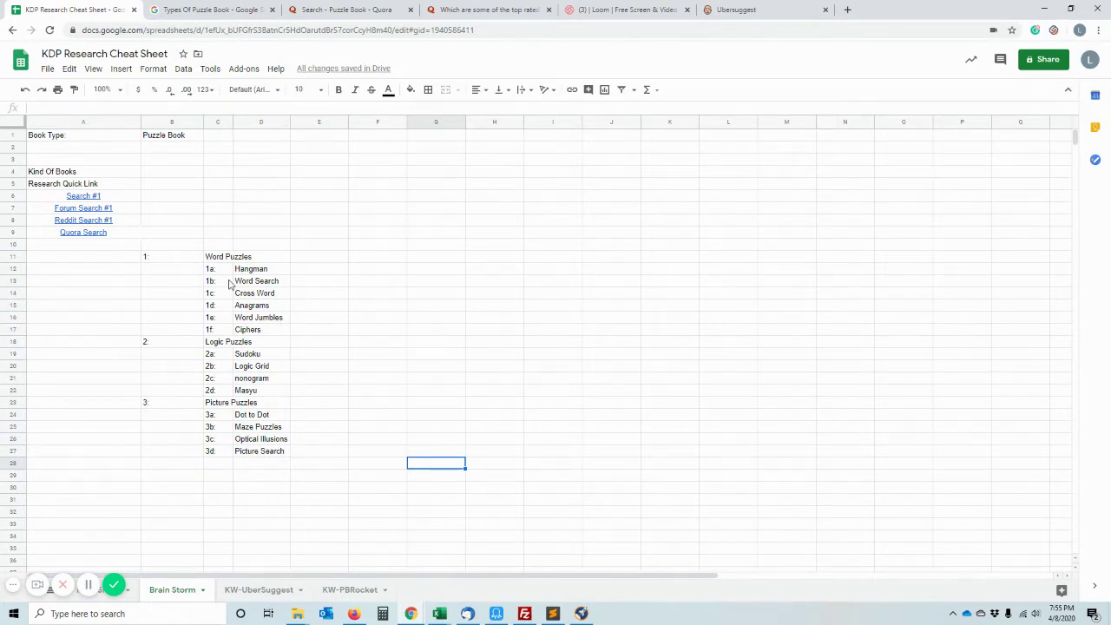
- Review the outline's main category headings: Word Puzzles, Logic Puzzles and Picture Puzzles
click(172, 259)
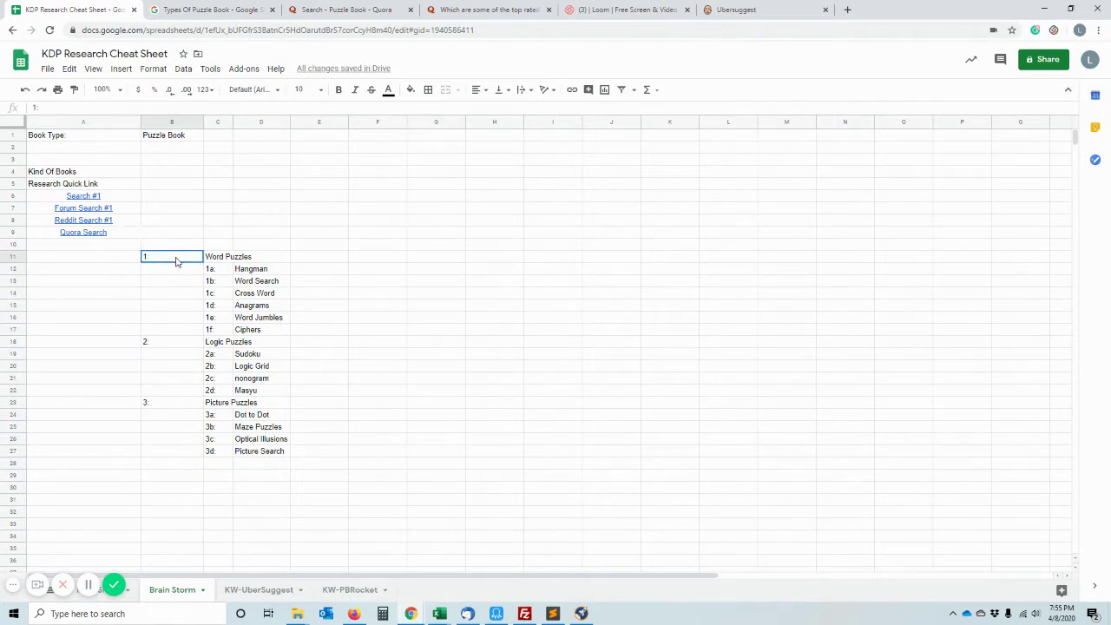
click(218, 259)
click(223, 344)
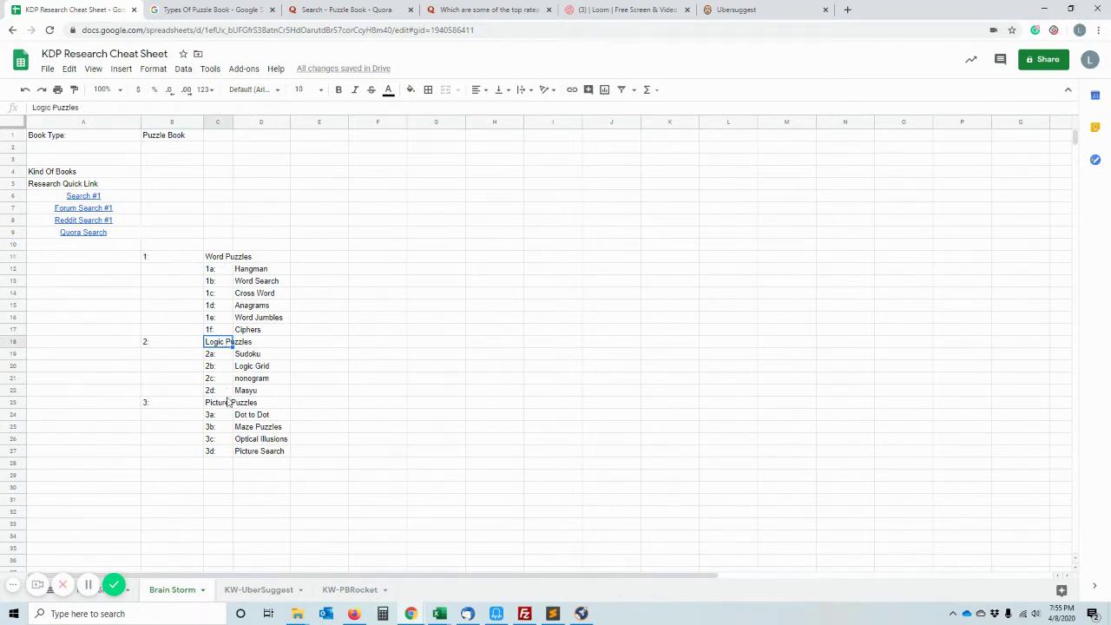
click(227, 392)
click(228, 402)
click(228, 269)
click(229, 258)
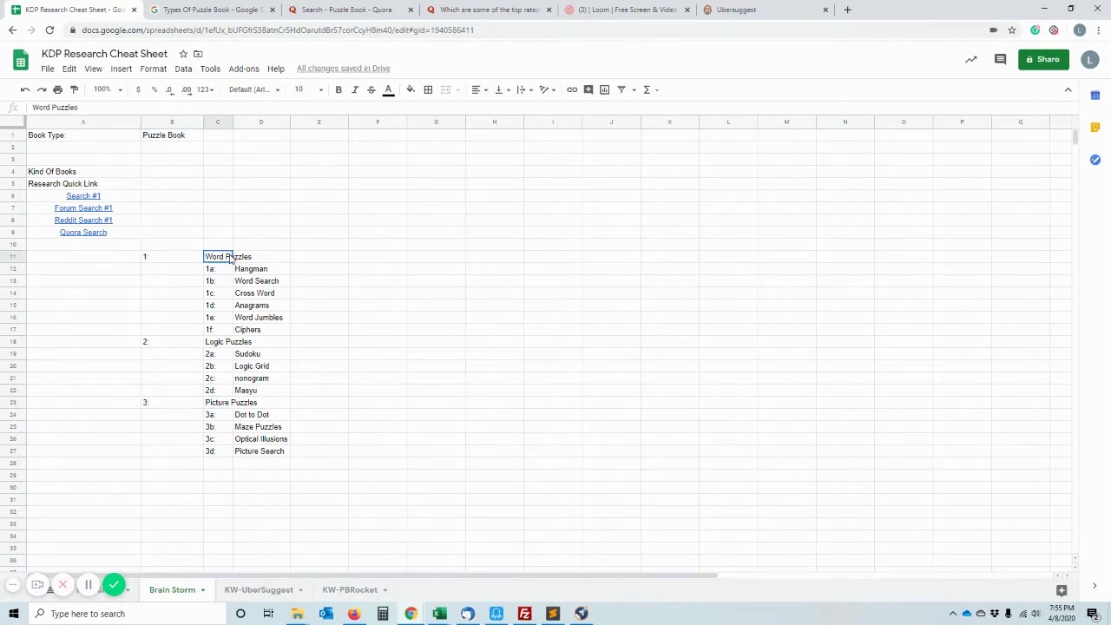
click(224, 330)
click(223, 344)
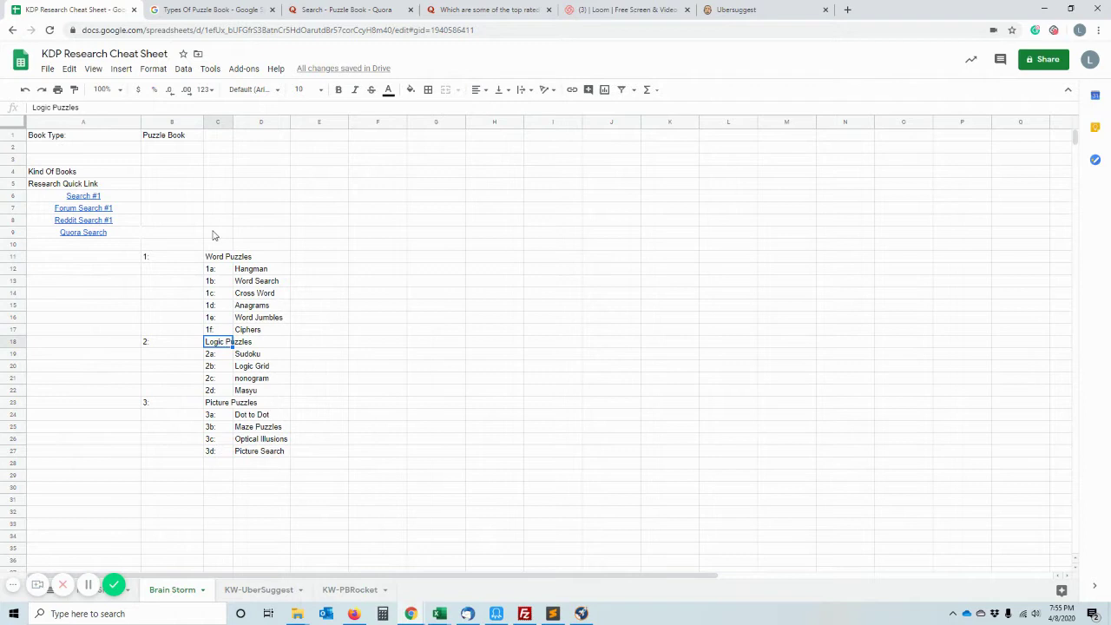
- Recheck the Types Of Puzzle Book search results and their related questions, then return to the cheat sheet
click(198, 10)
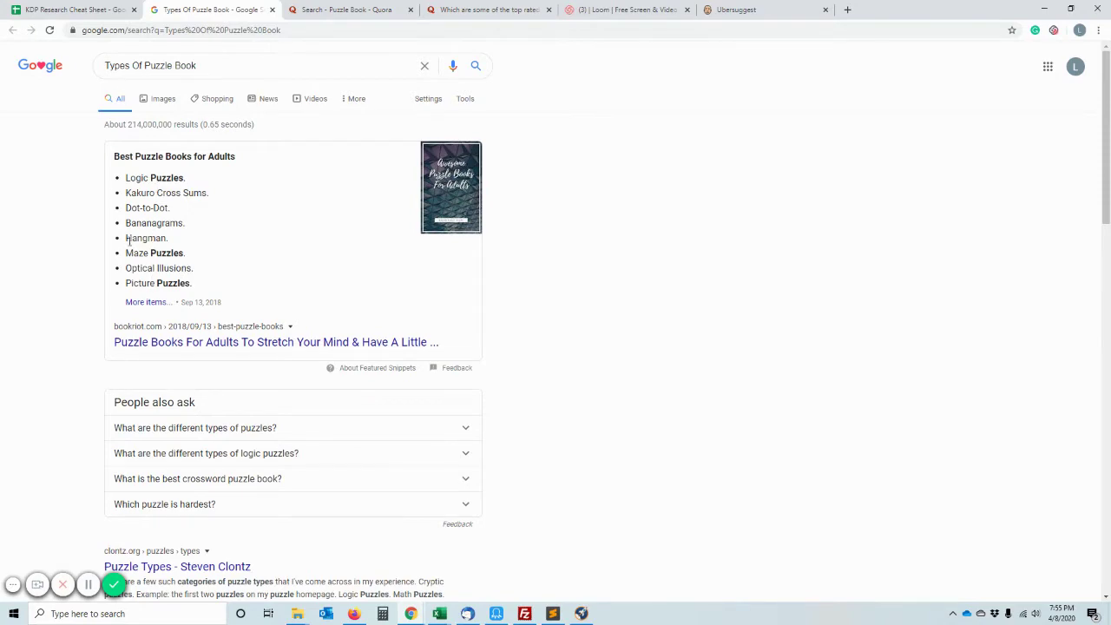
scroll(213, 359, down, 1)
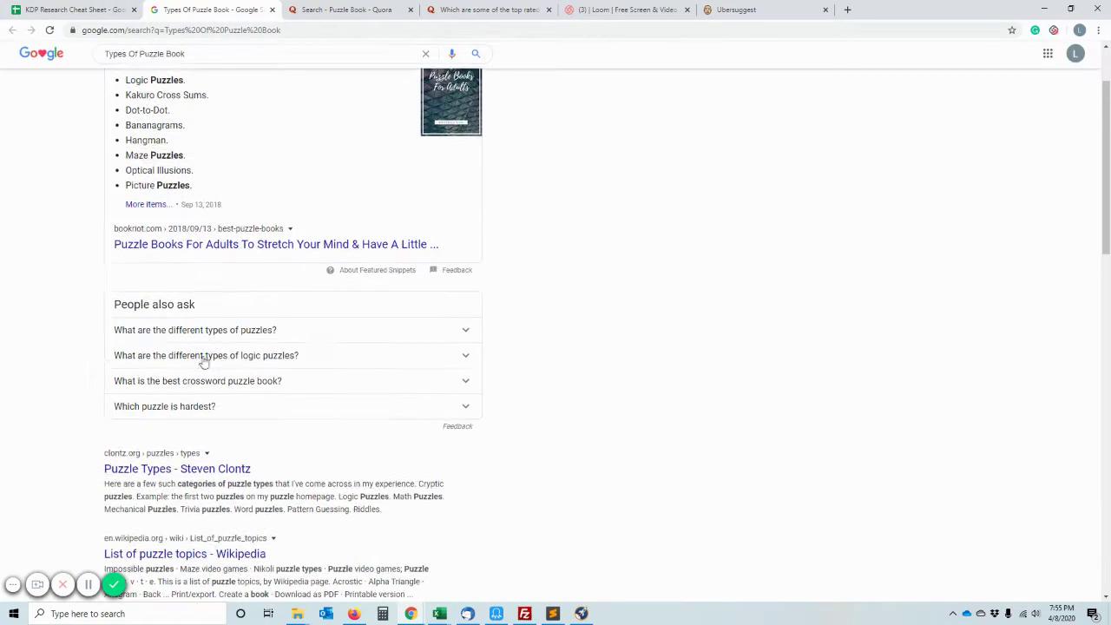
click(82, 11)
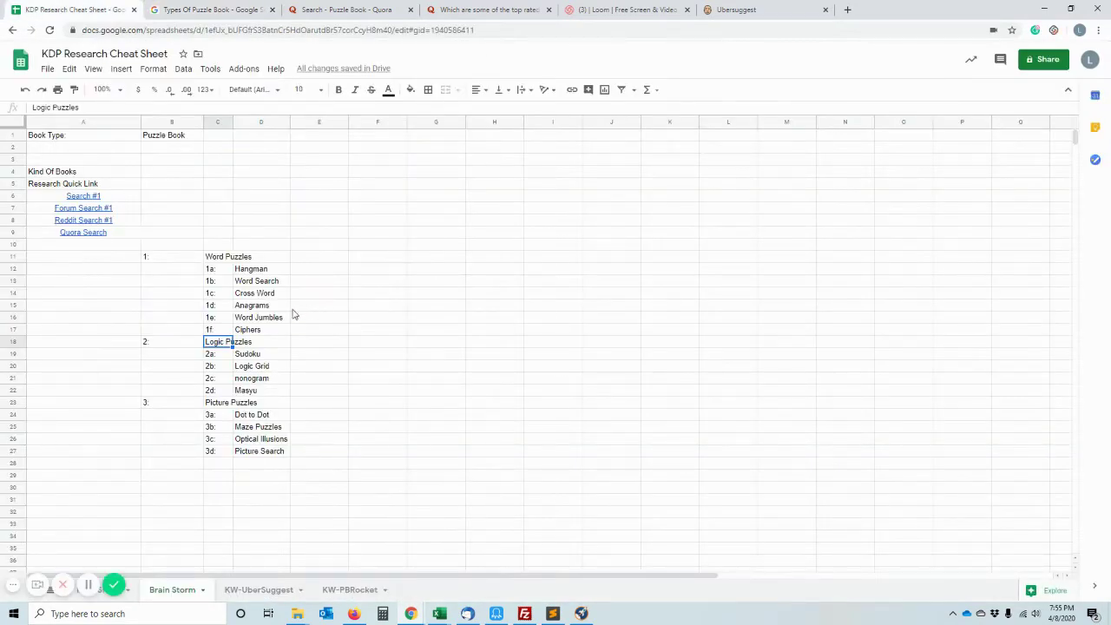
- Review the Word Puzzles subtypes one by one, from Hangman through Ciphers
click(260, 261)
click(258, 273)
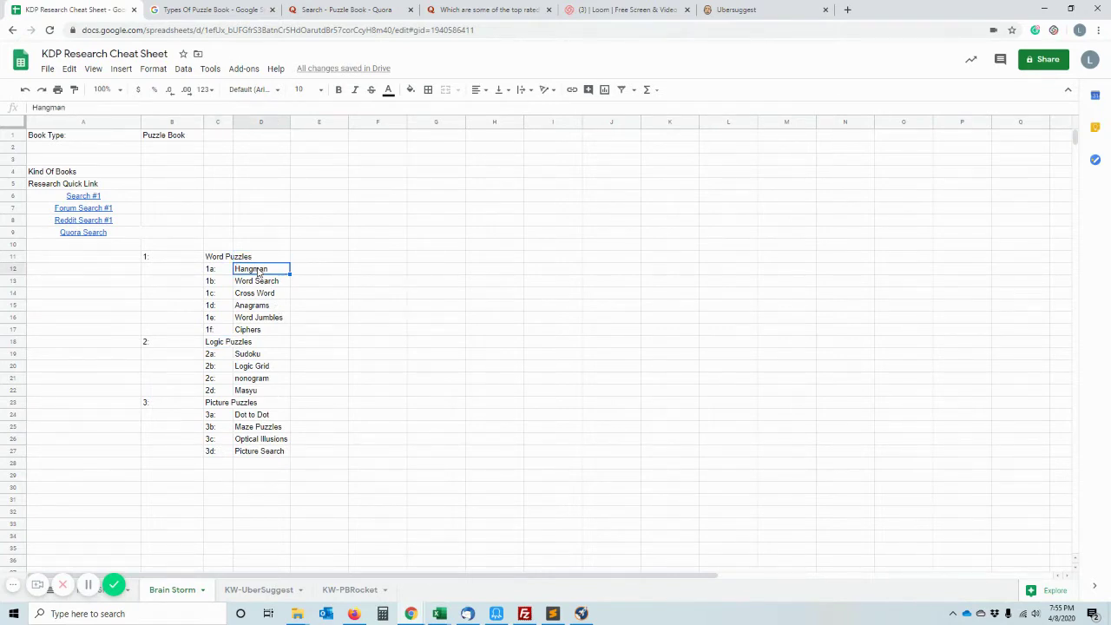
click(277, 283)
click(281, 294)
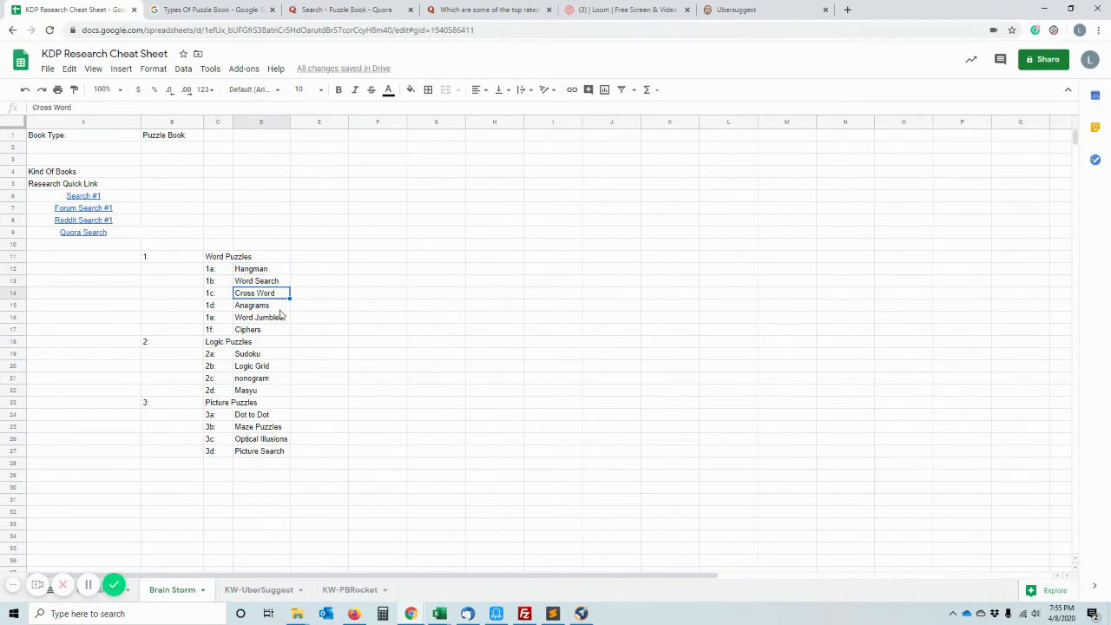
click(282, 306)
click(280, 318)
click(274, 334)
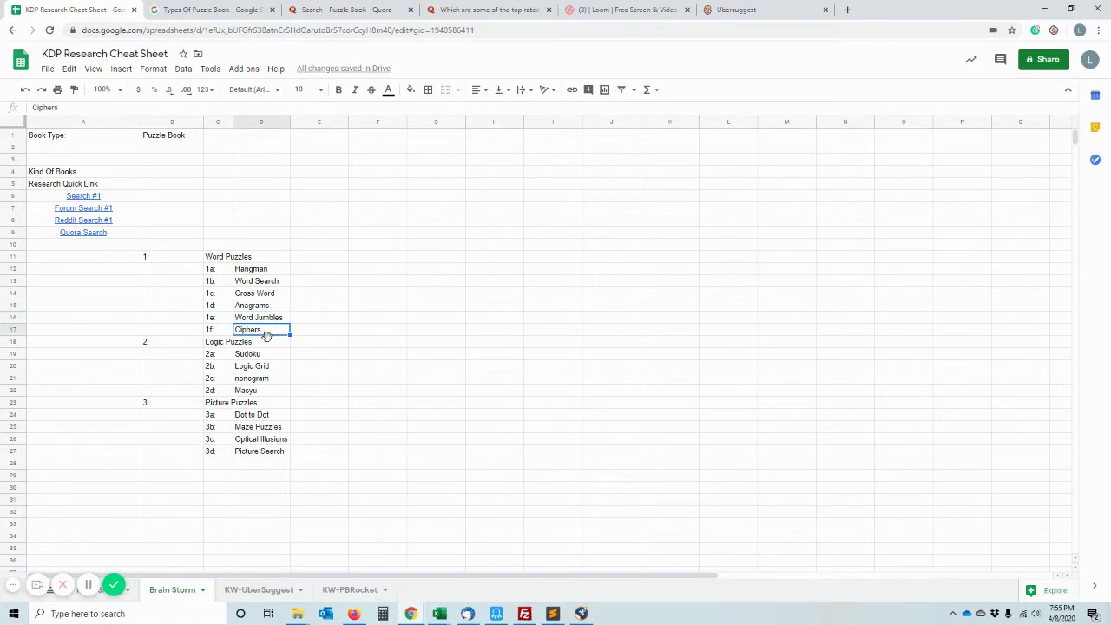
- Review the Logic Puzzles subtypes one by one, from Sudoku through Masyu
click(263, 344)
click(266, 358)
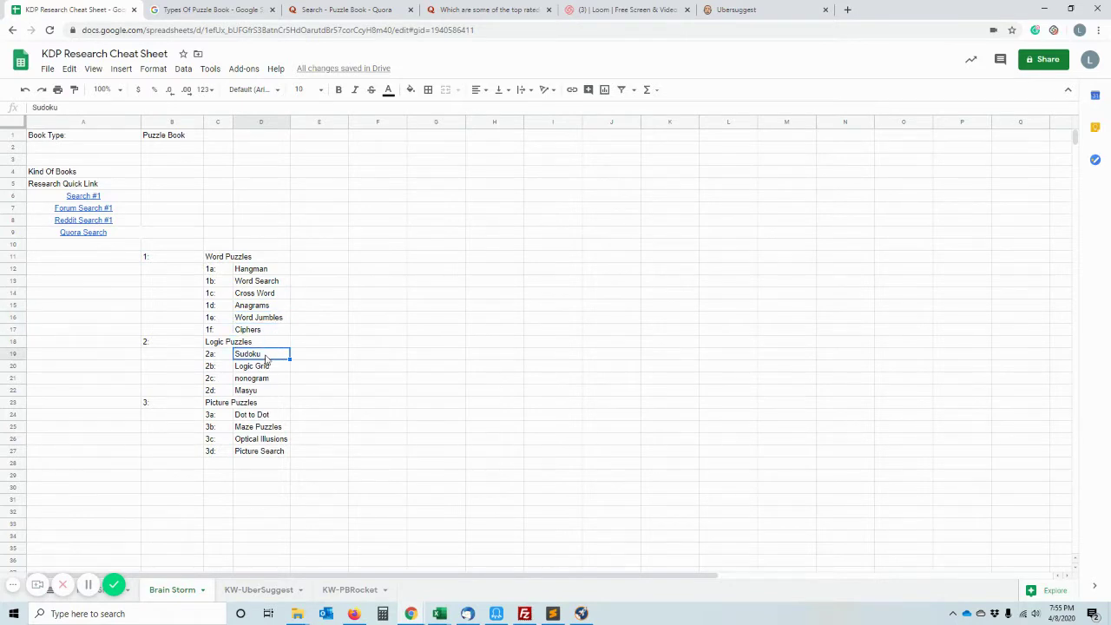
click(271, 368)
click(271, 382)
click(272, 392)
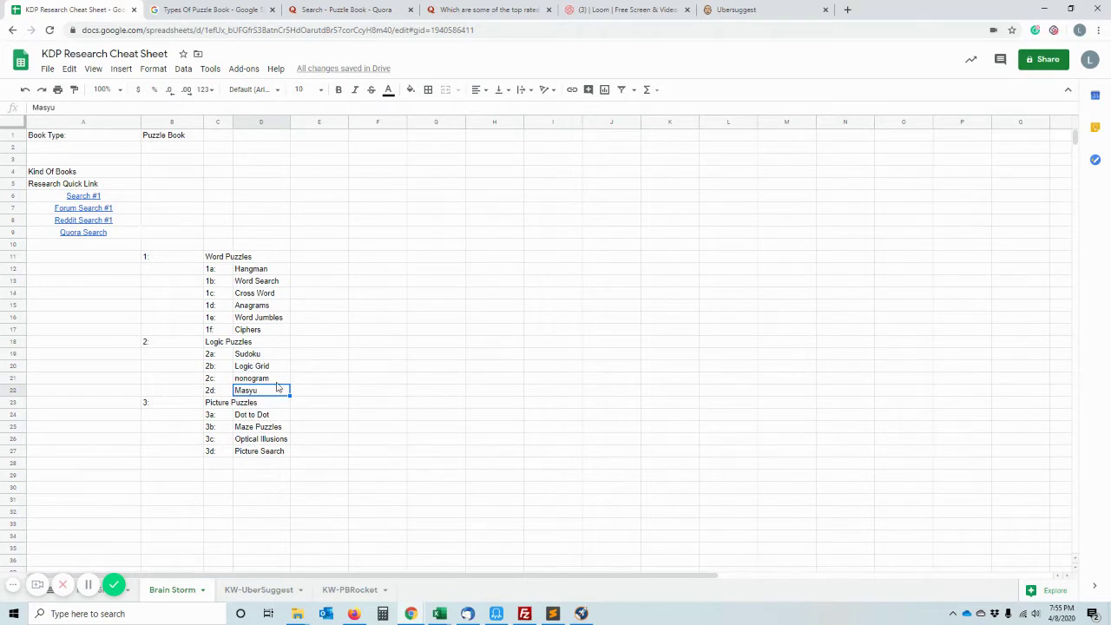
- Review the Picture Puzzles subtypes one by one, from Dot to Dot through Picture Search
click(262, 417)
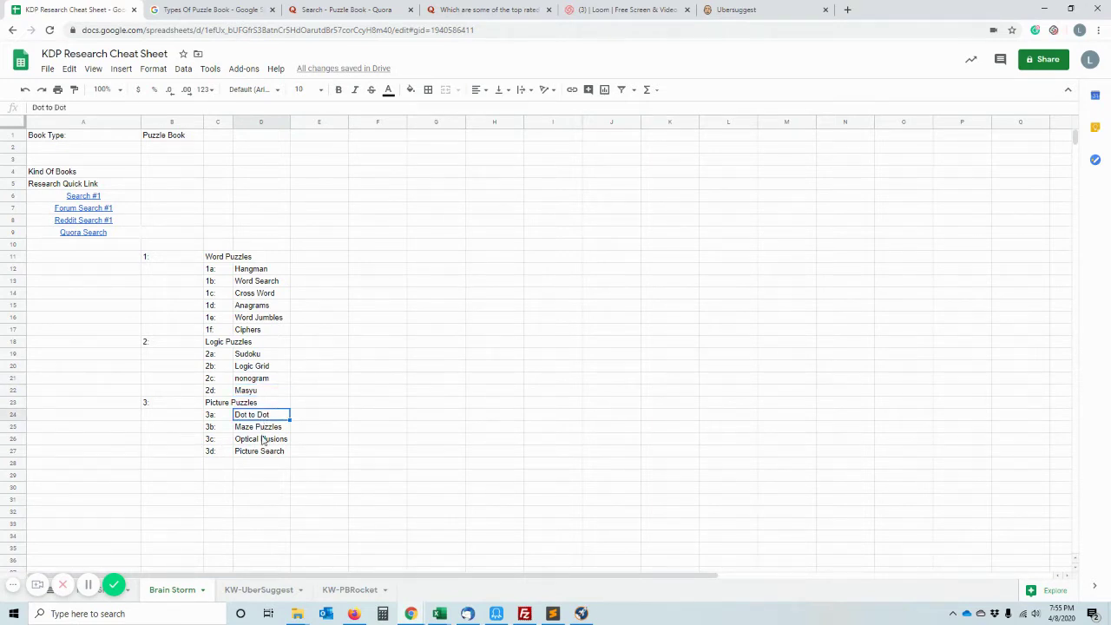
click(264, 428)
click(265, 440)
click(266, 455)
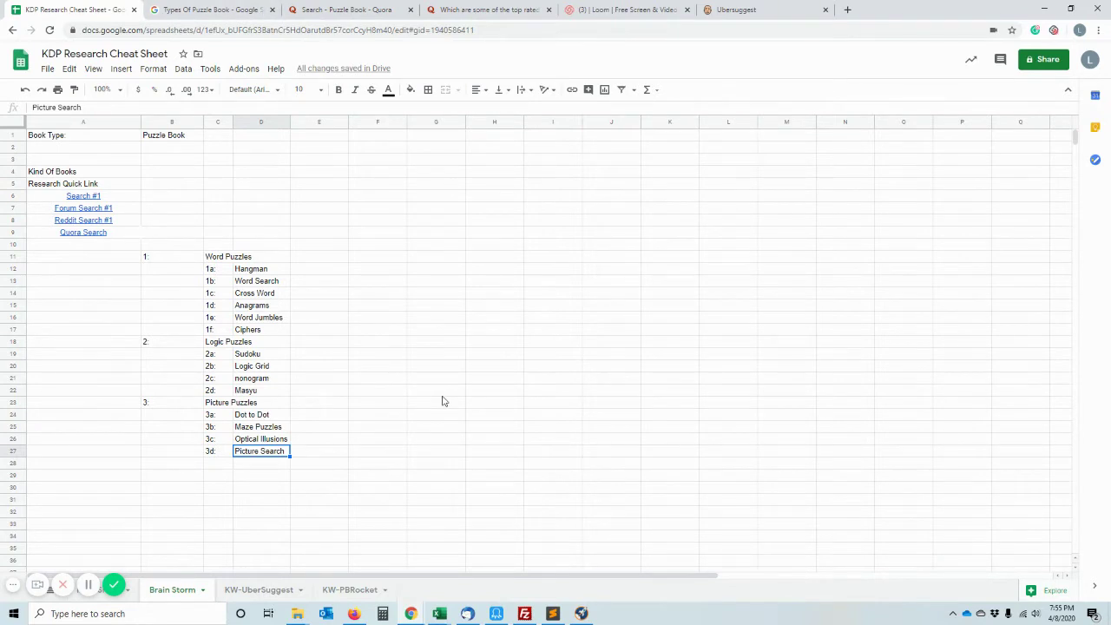
- Switch to Ubersuggest and examine the keyword suggestions for puzzle, including their search volume and difficulty
click(757, 10)
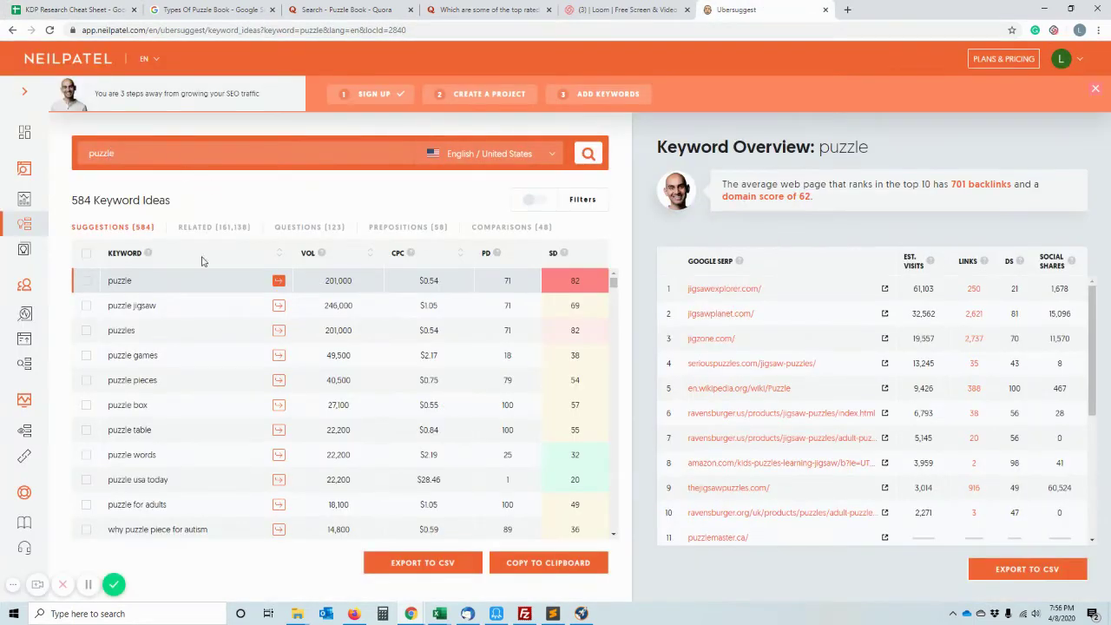
scroll(248, 285, down, 3)
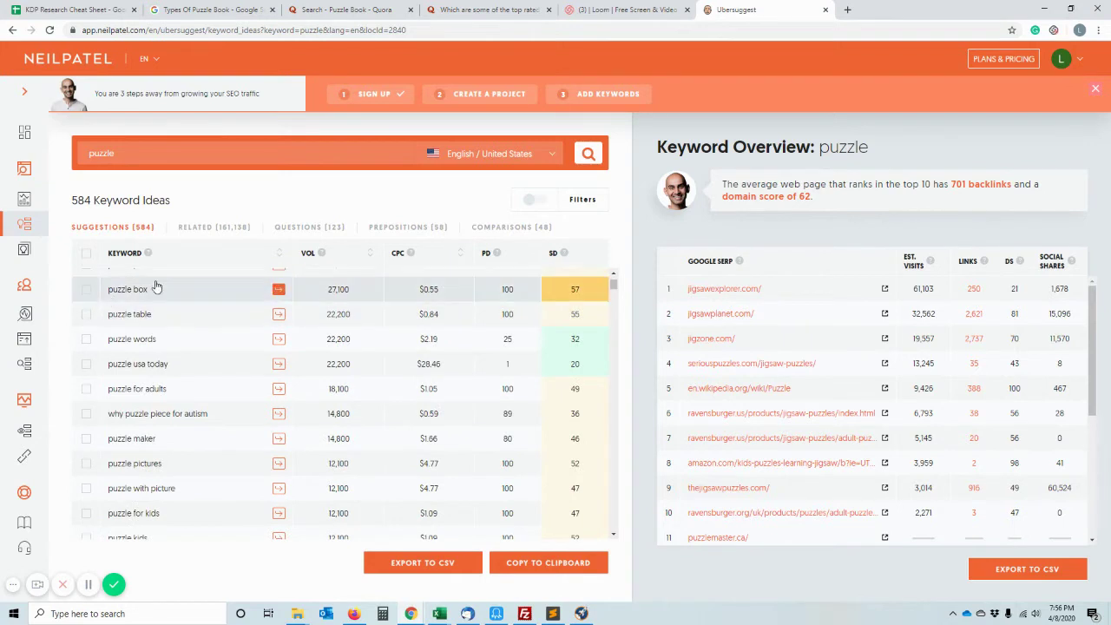
scroll(156, 295, down, 4)
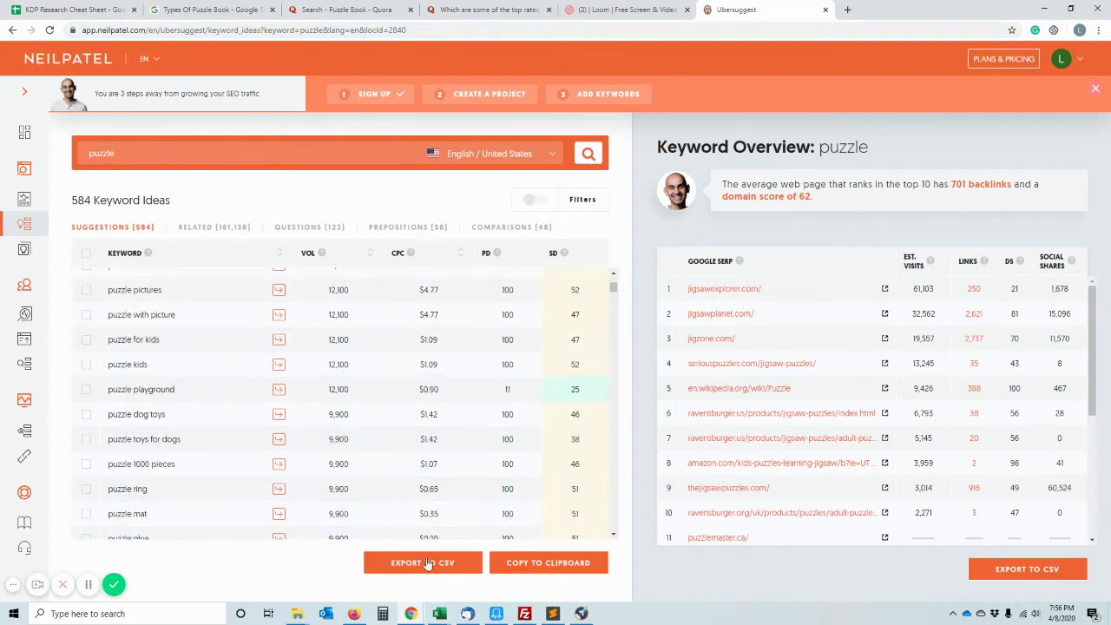
scroll(255, 474, up, 7)
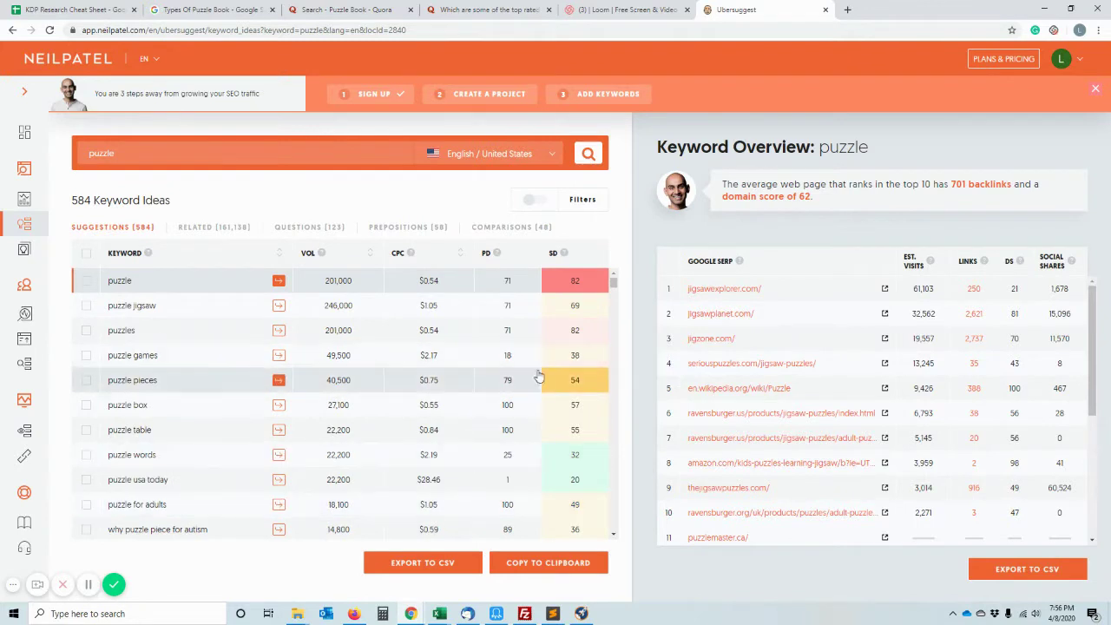
scroll(364, 504, down, 3)
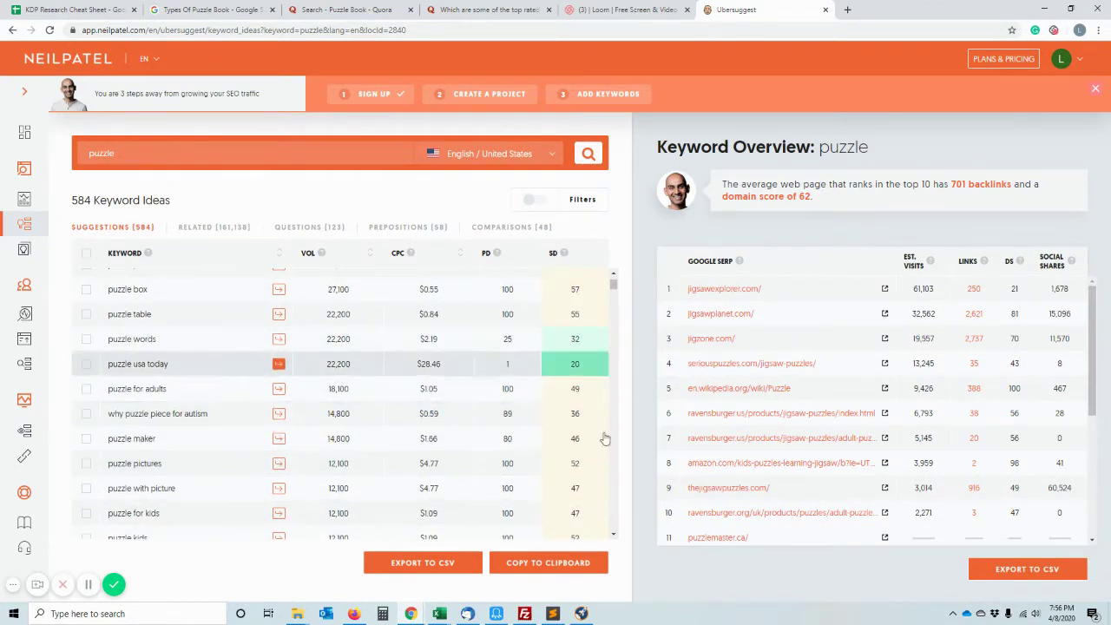
scroll(482, 504, down, 3)
scroll(482, 504, up, 5)
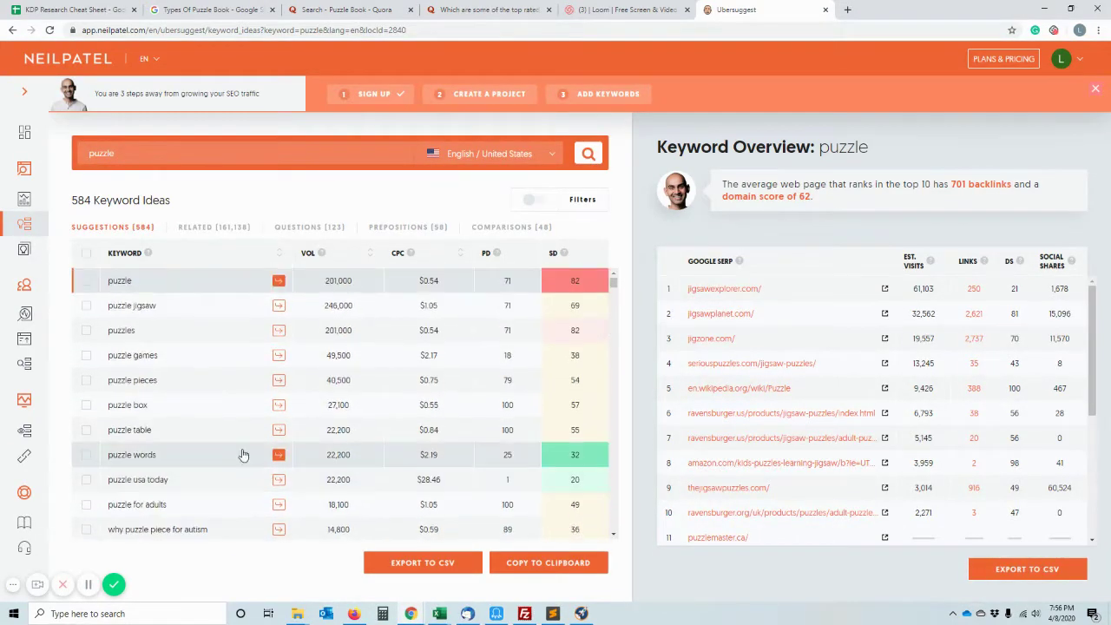
scroll(427, 449, down, 3)
scroll(439, 443, up, 3)
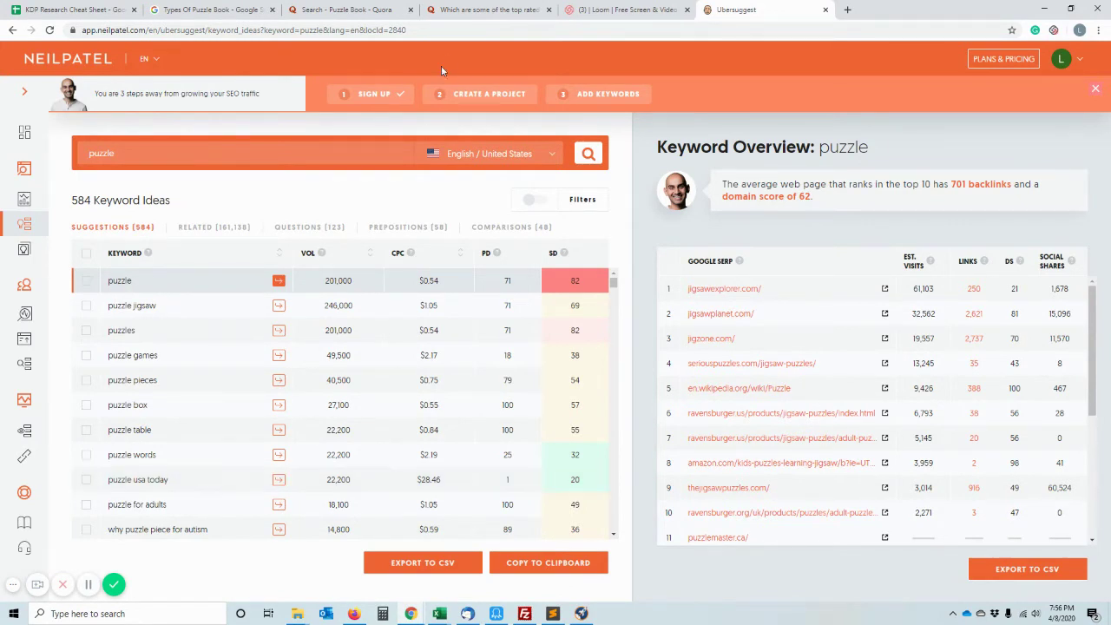
- Recheck the Word Puzzles subtypes in the cheat sheet and look up "hangman word puzzles" in Ubersuggest
click(101, 10)
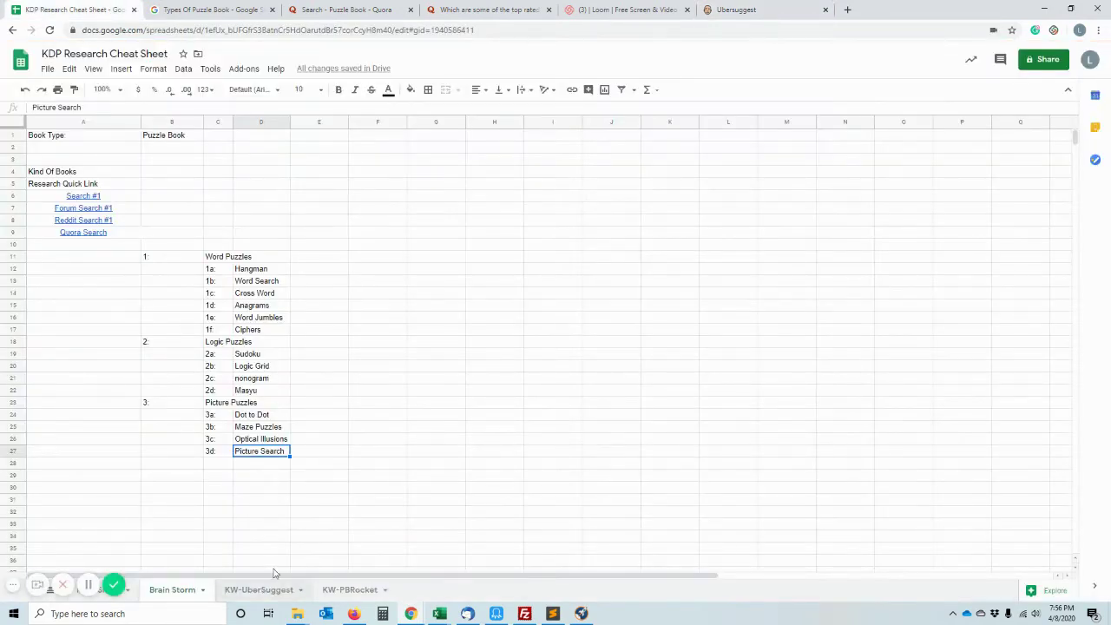
click(285, 282)
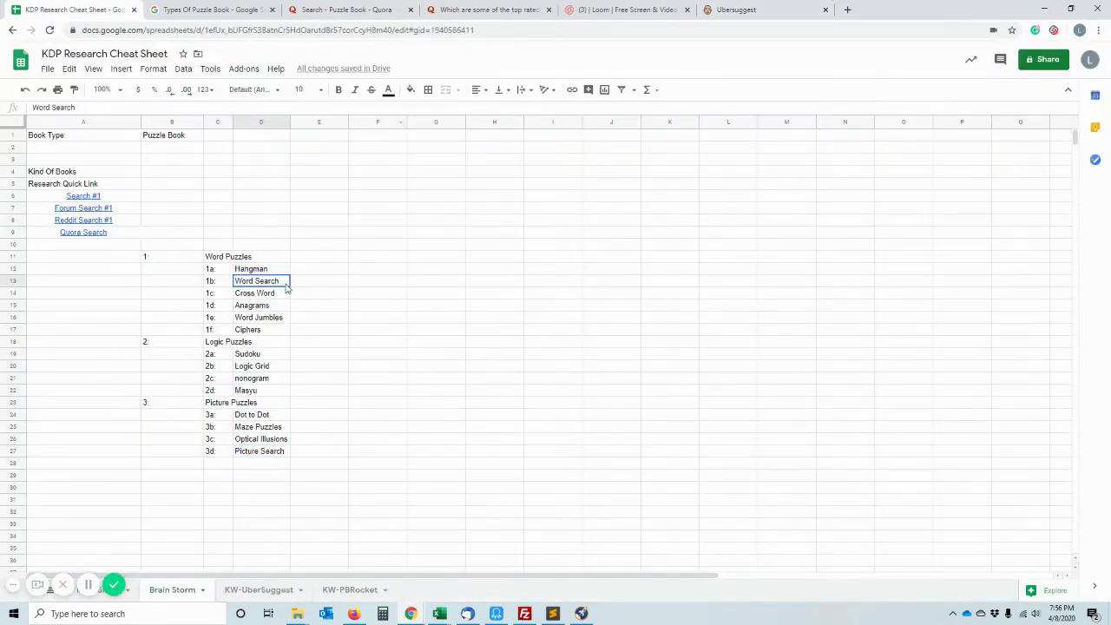
click(250, 270)
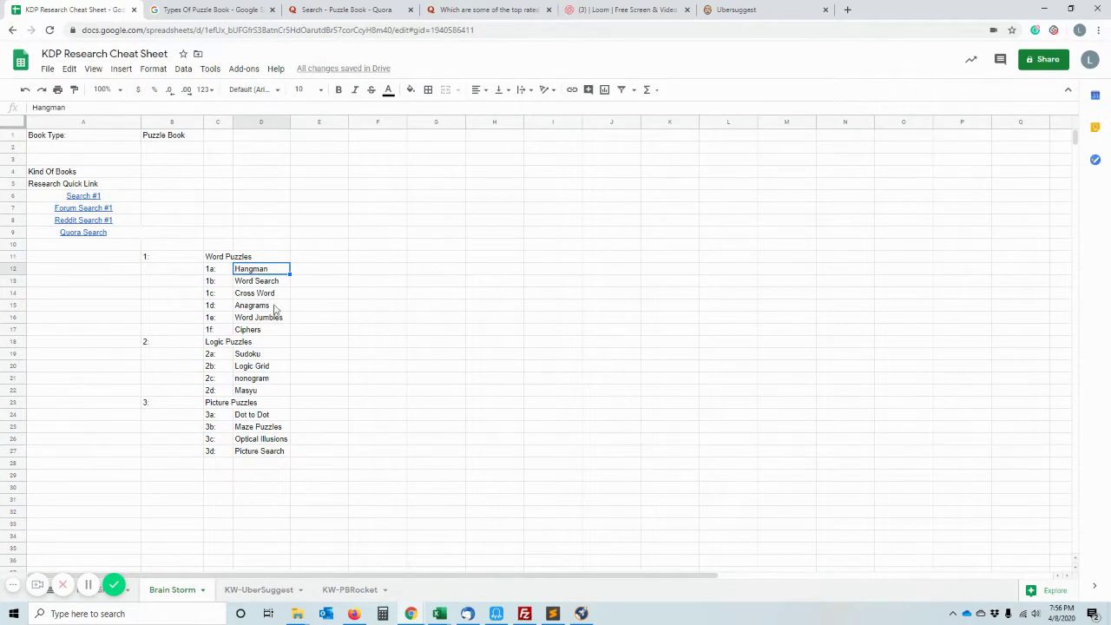
click(754, 11)
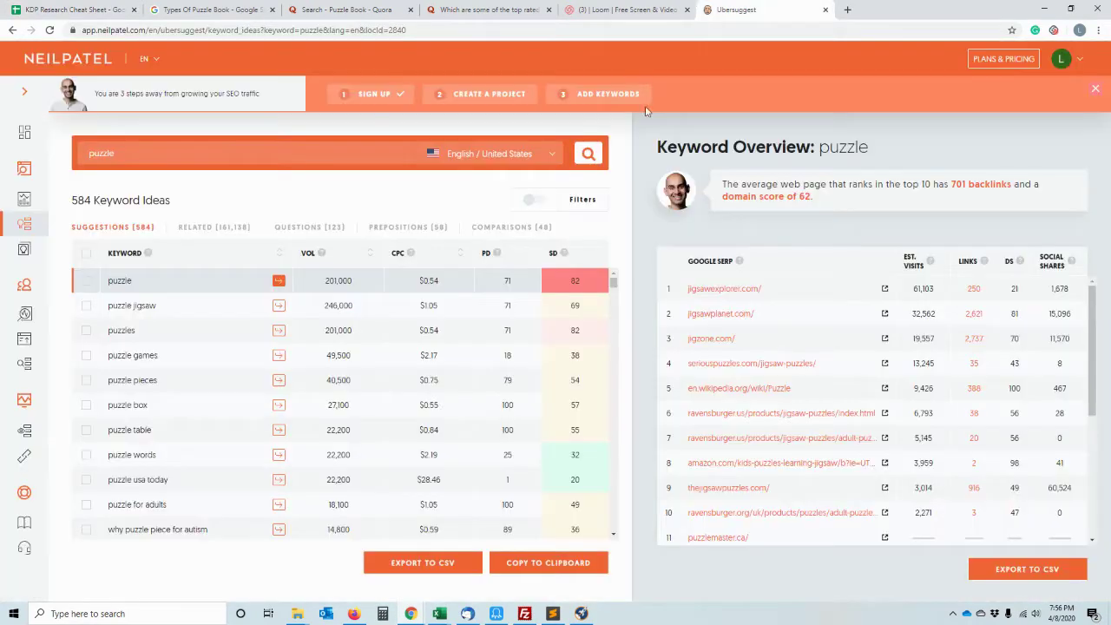
double_click(333, 161)
text(hangman word pu)
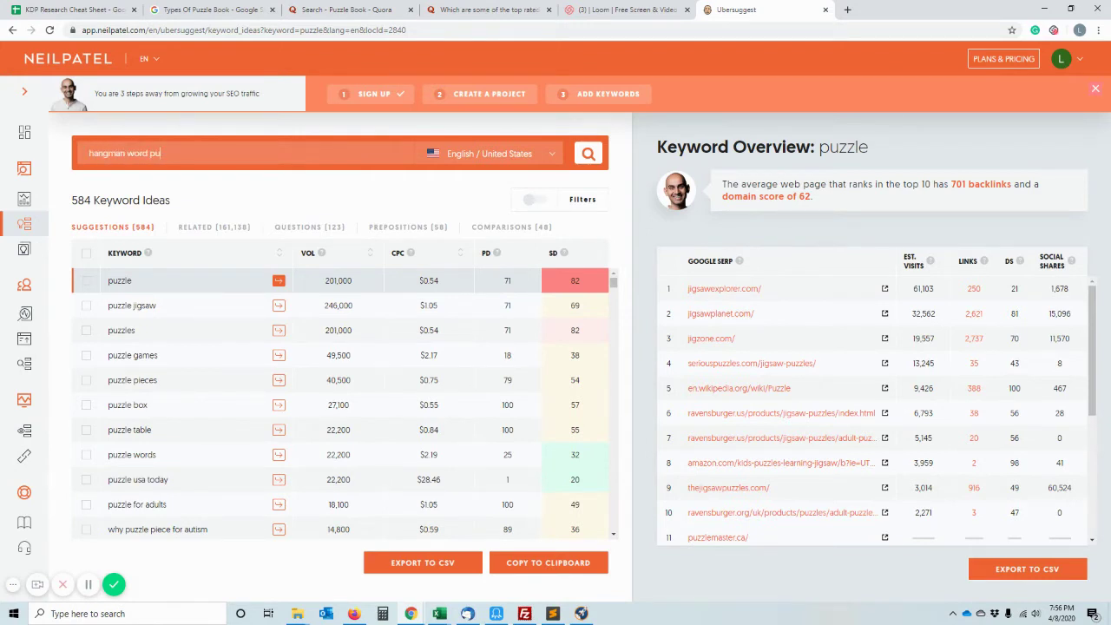
text(zzles)
key(Return)
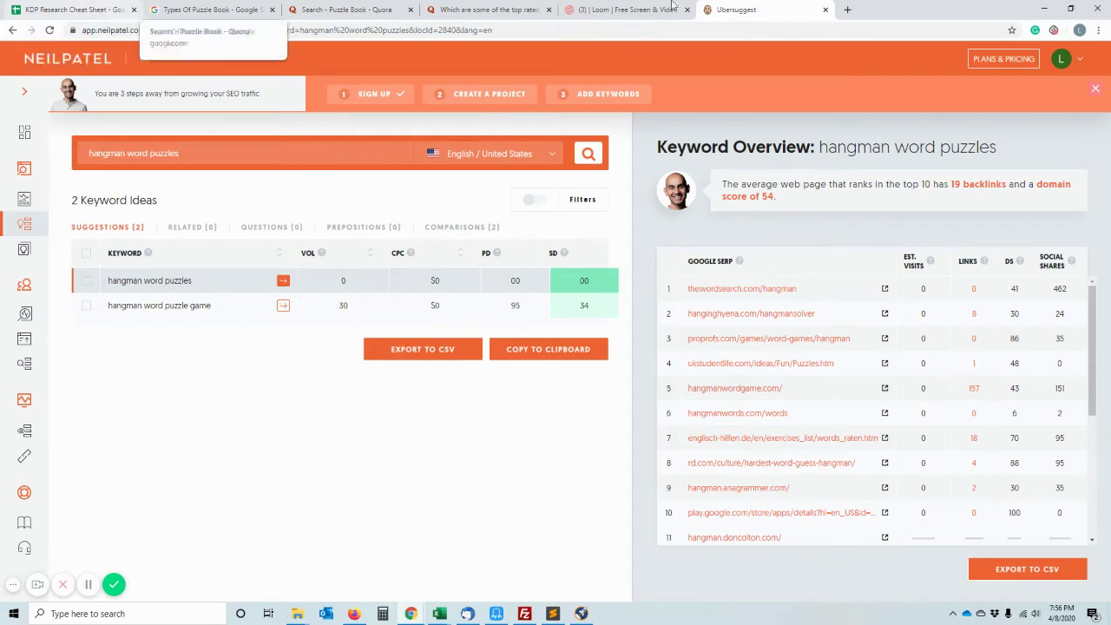
- Check the Word Puzzles heading in the cheat sheet, then look up "word puzzles" in Ubersuggest and review the suggestions
click(52, 7)
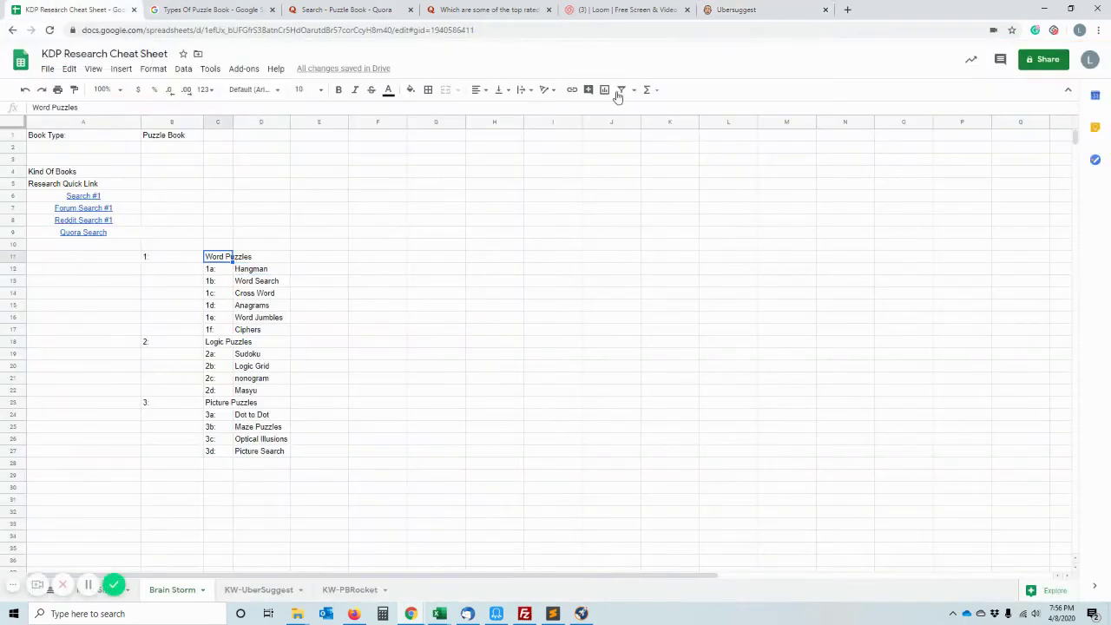
click(734, 8)
key(ctrl+a)
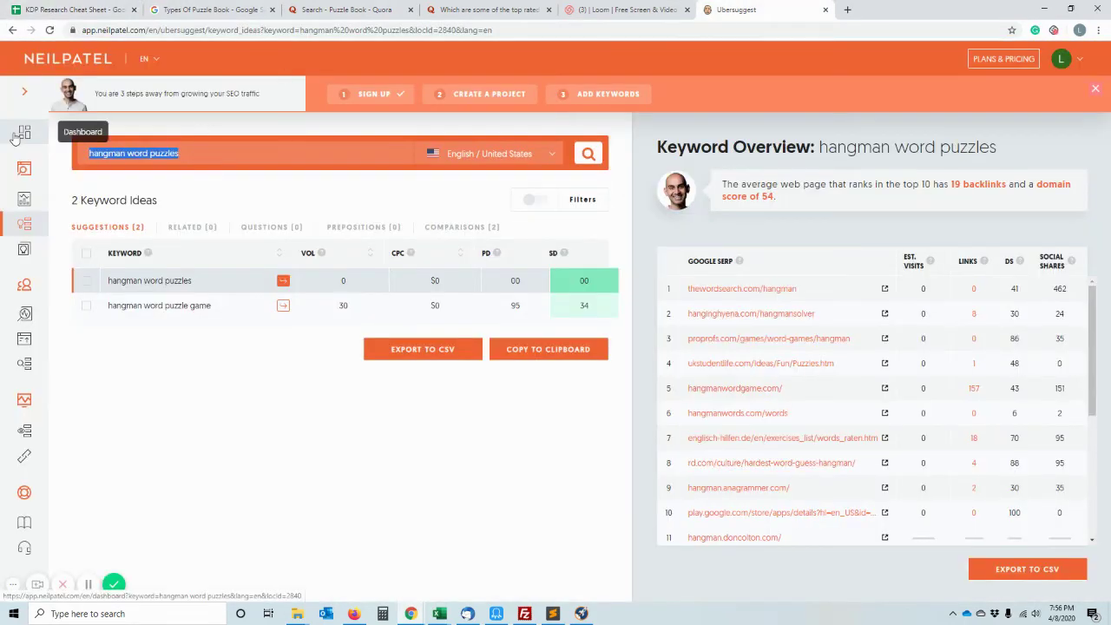
text(word puzzles)
key(Return)
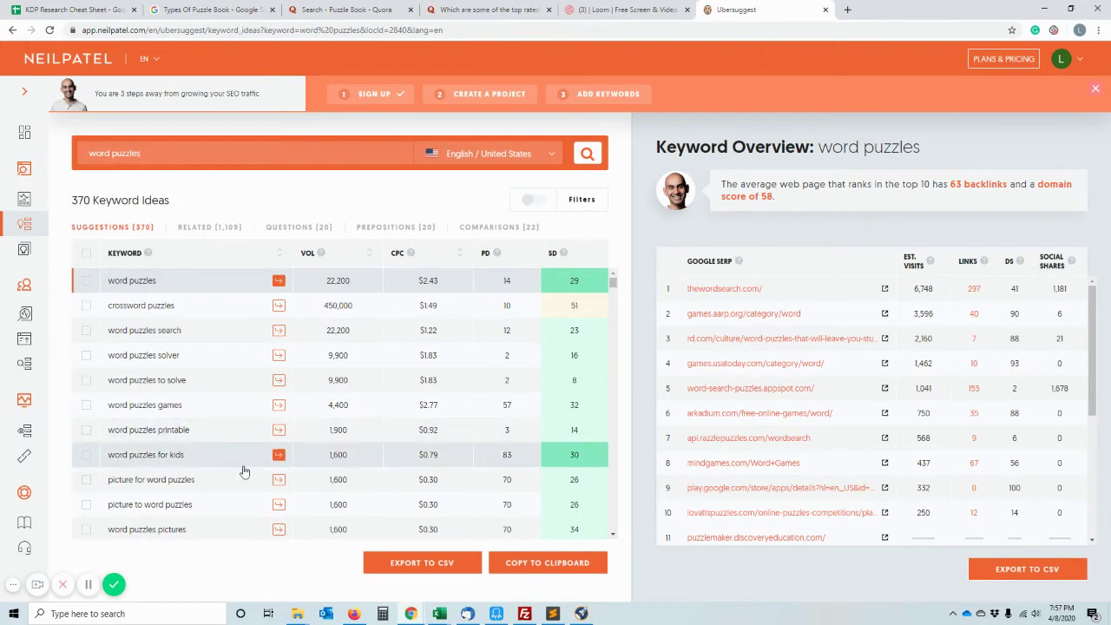
scroll(294, 458, down, 3)
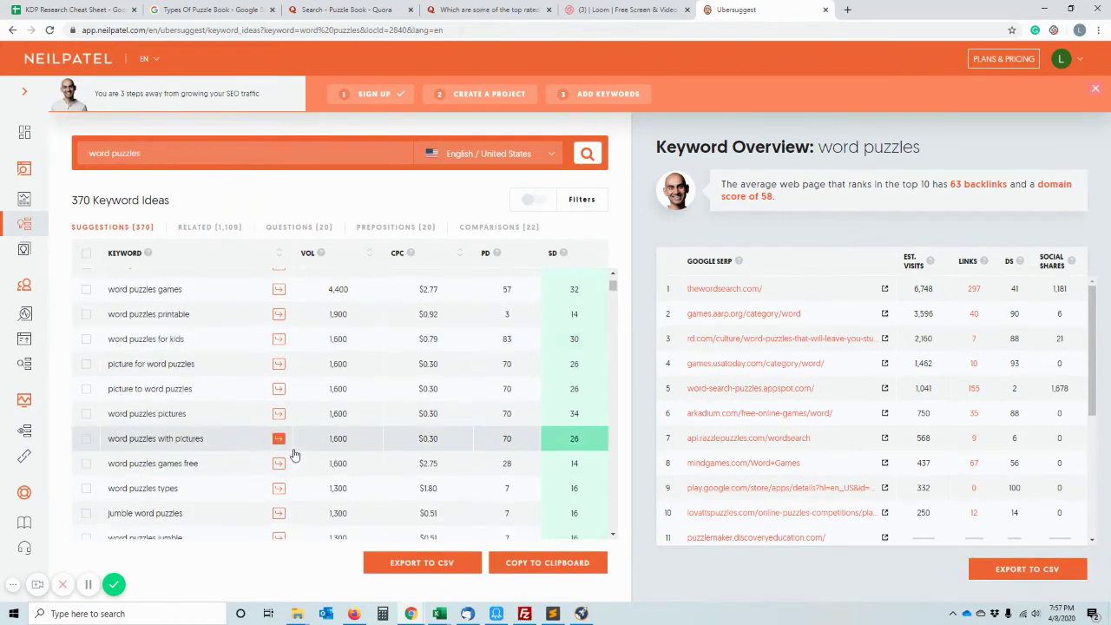
scroll(281, 429, up, 3)
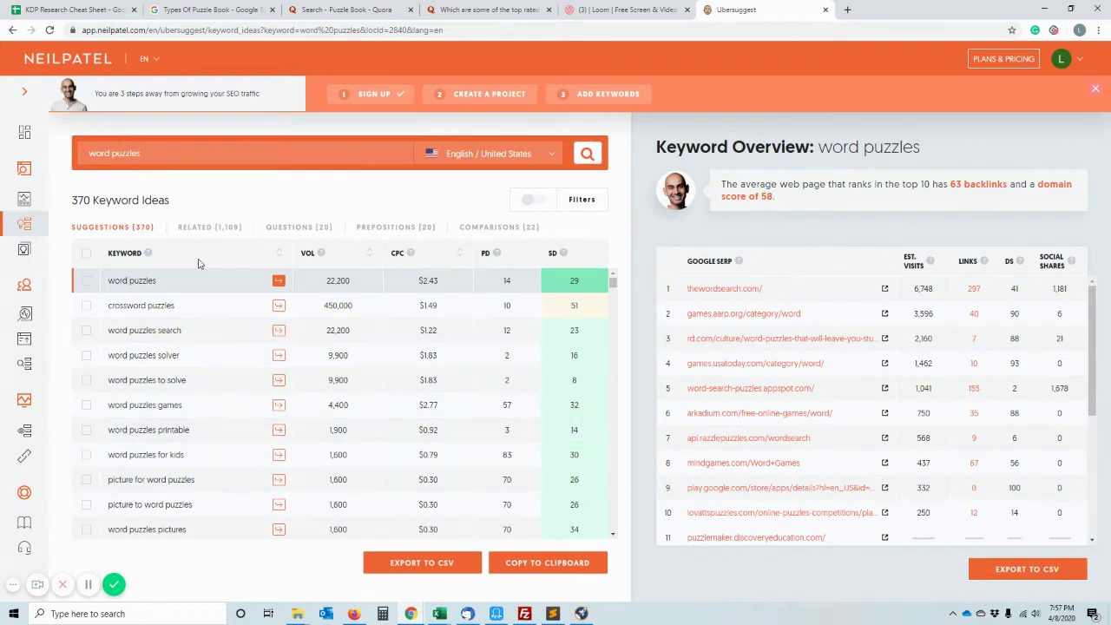
- Examine the related keyword ideas for word puzzles in Ubersuggest
click(203, 230)
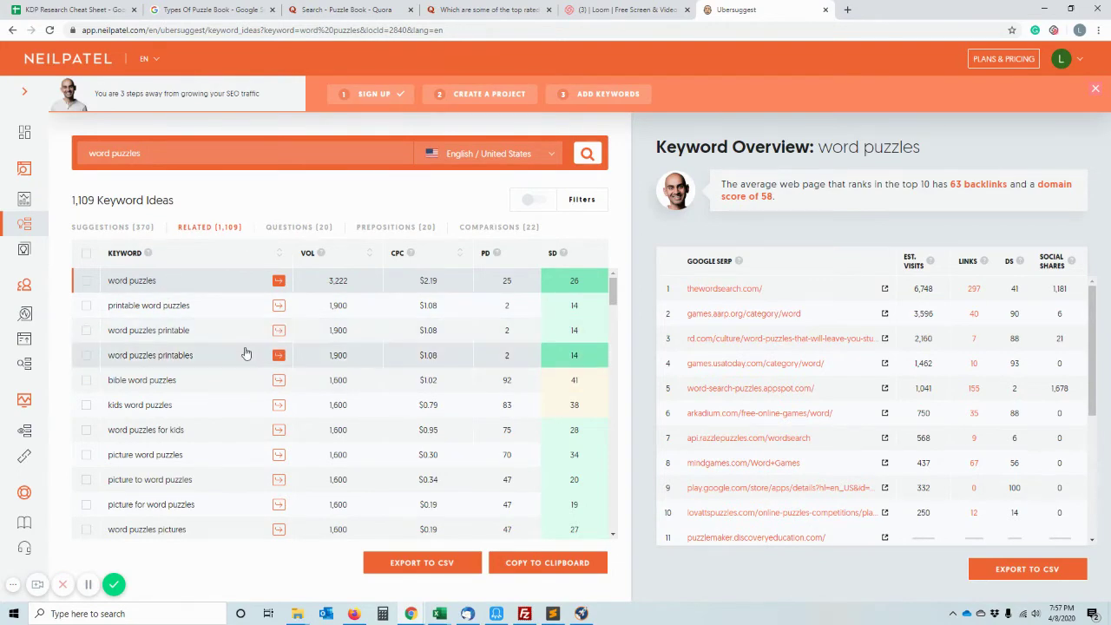
scroll(245, 354, down, 3)
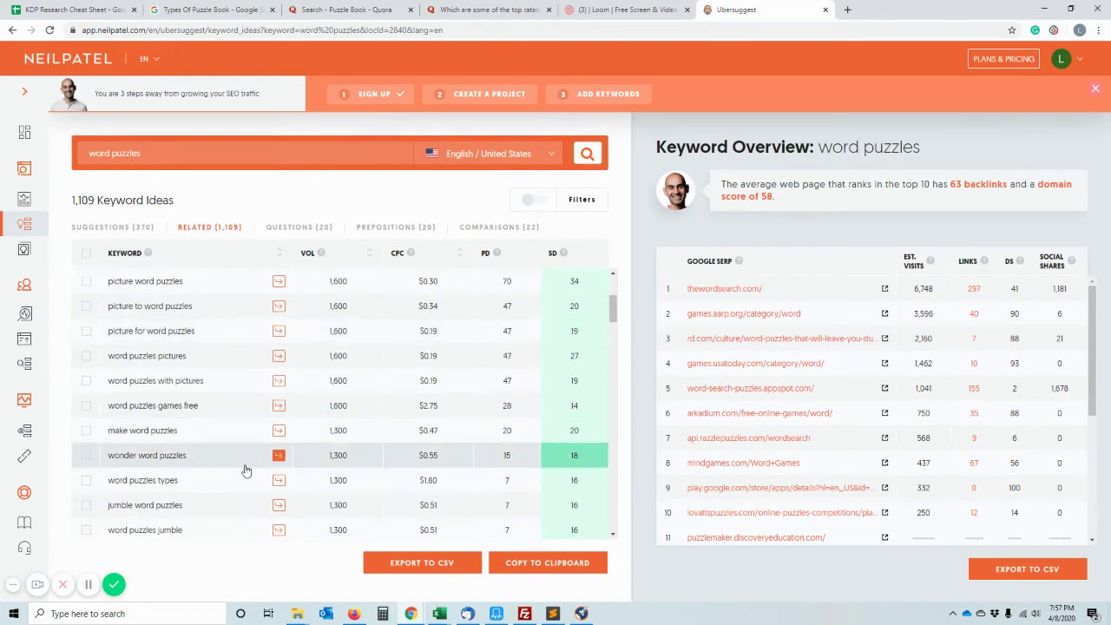
scroll(242, 454, down, 5)
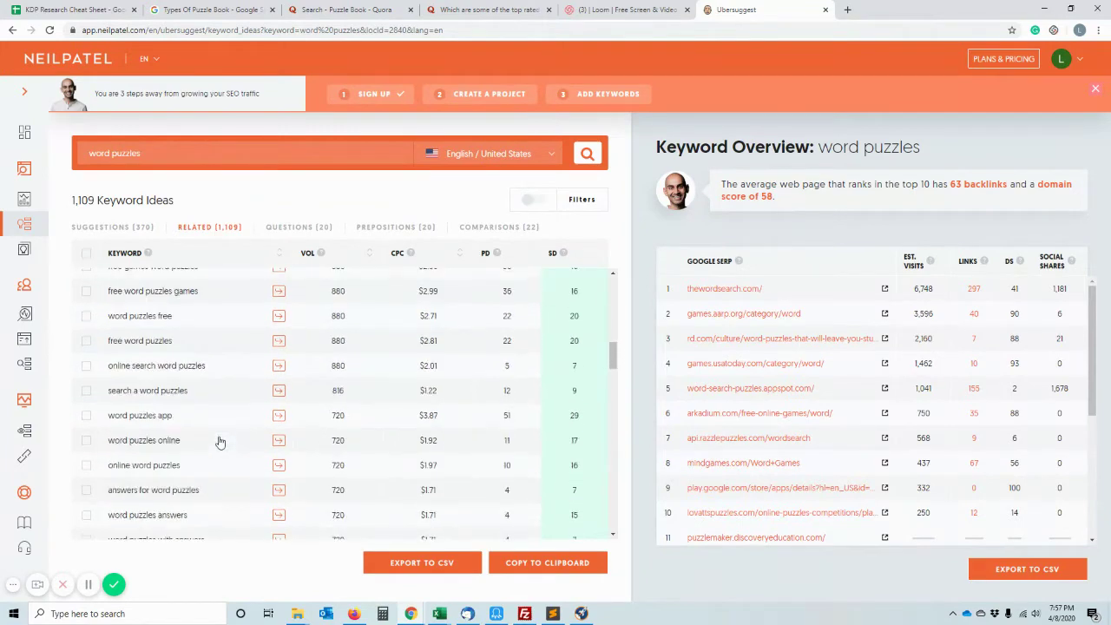
scroll(223, 455, down, 5)
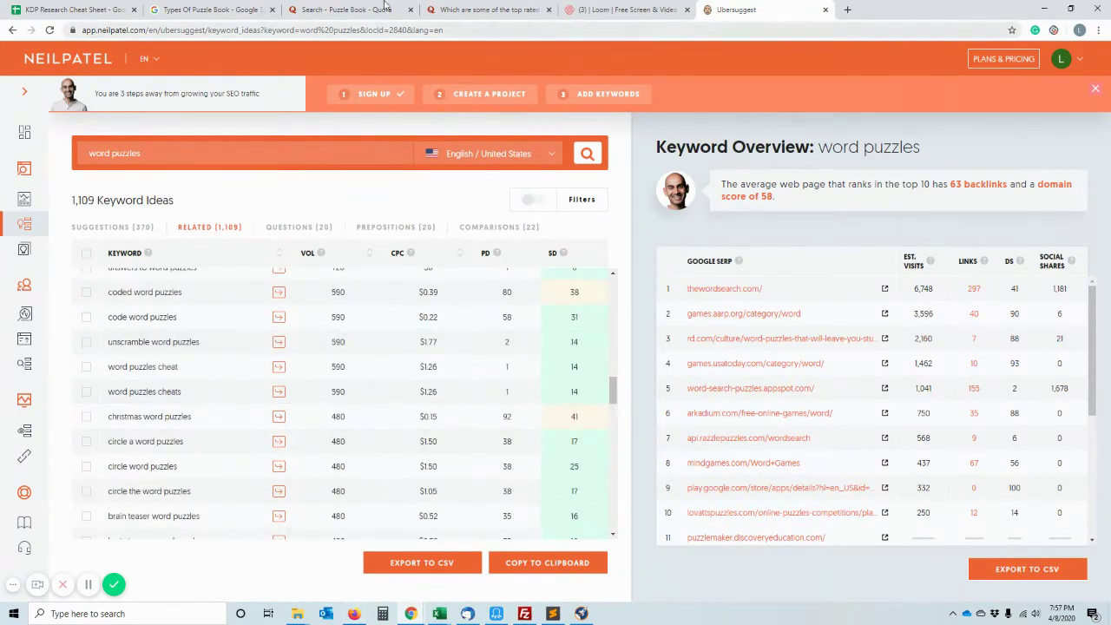
- Switch to the cheat sheet's KW-UberSuggest sheet and create a filter across its header row, from No to Search Difficulty
click(96, 7)
click(260, 590)
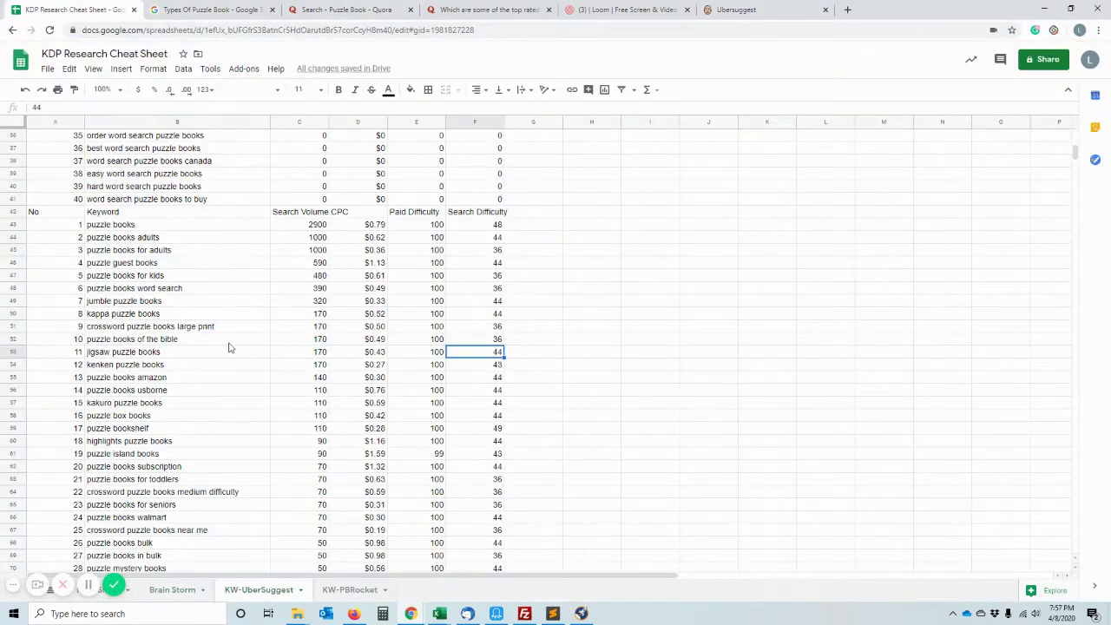
scroll(278, 337, up, 10)
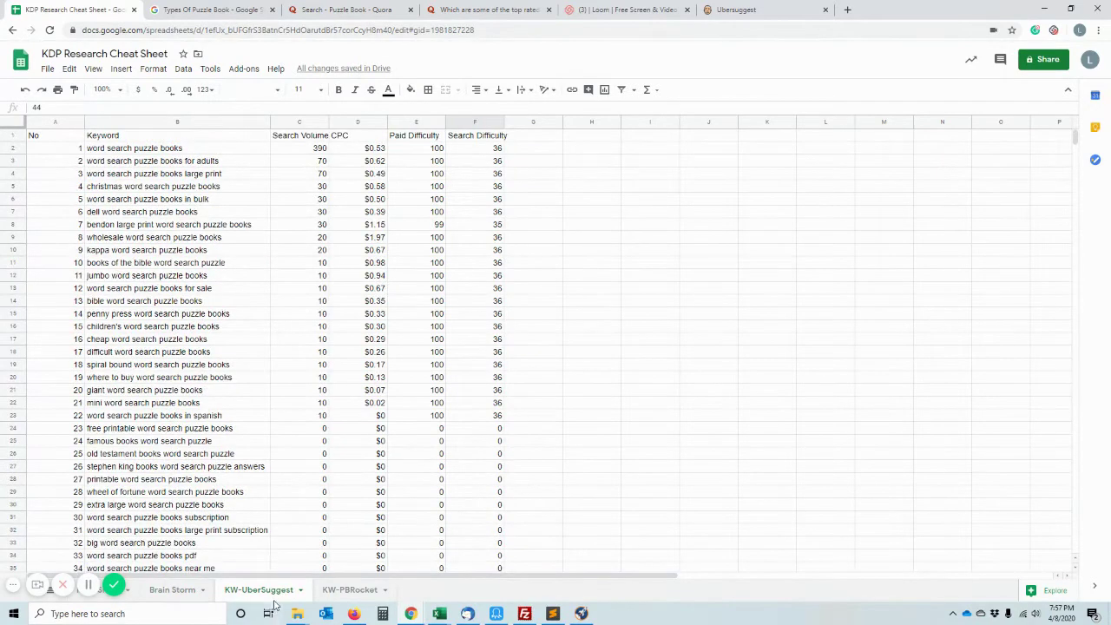
click(116, 175)
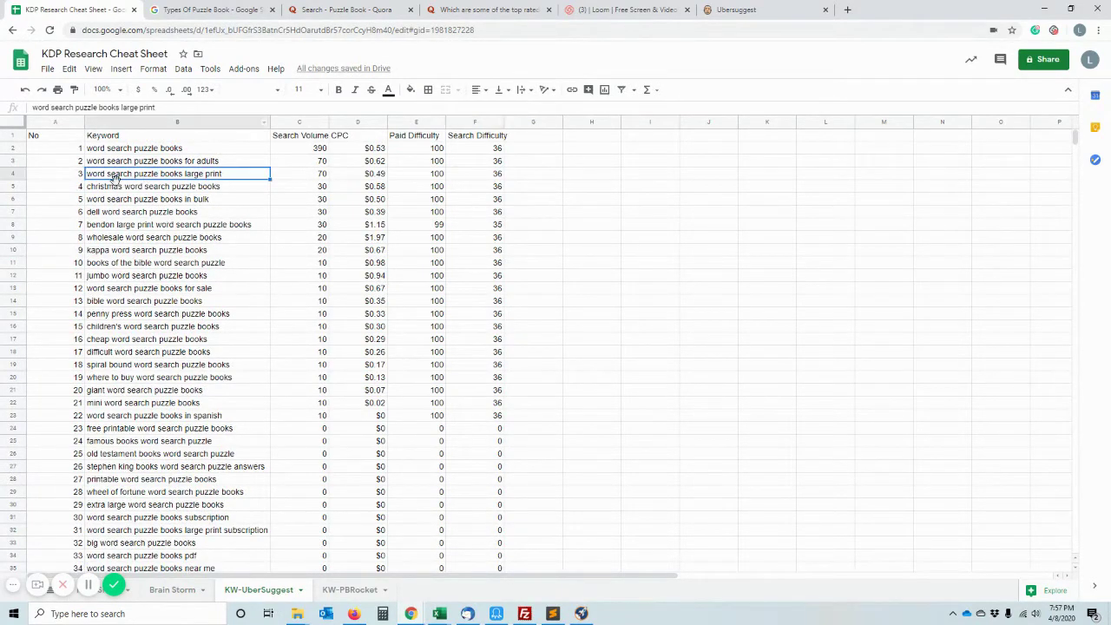
drag(44, 137, 478, 136)
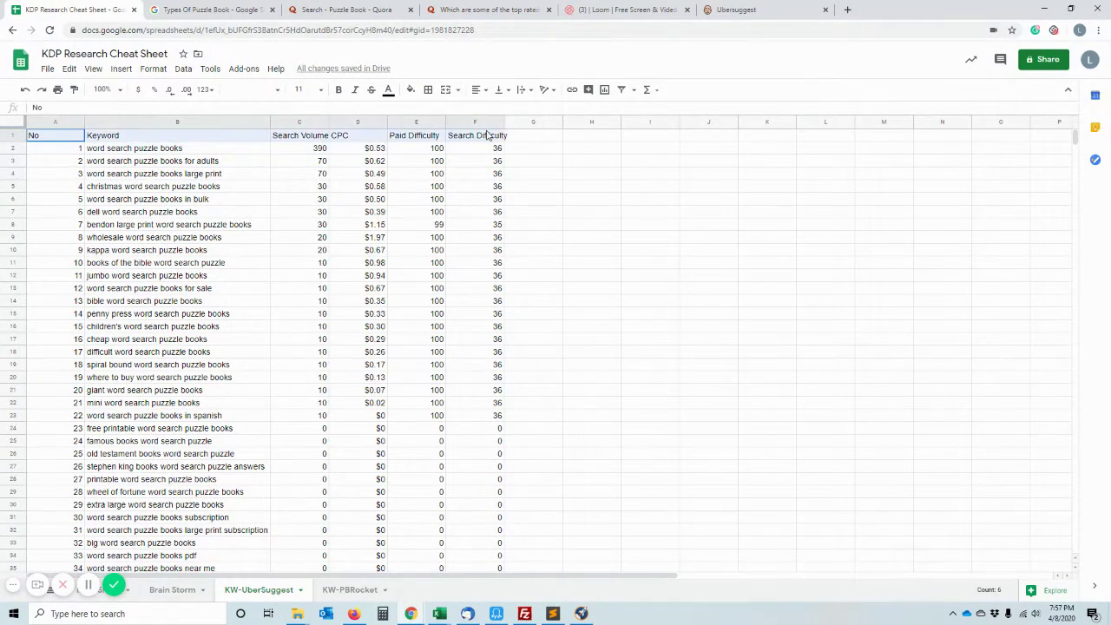
click(182, 70)
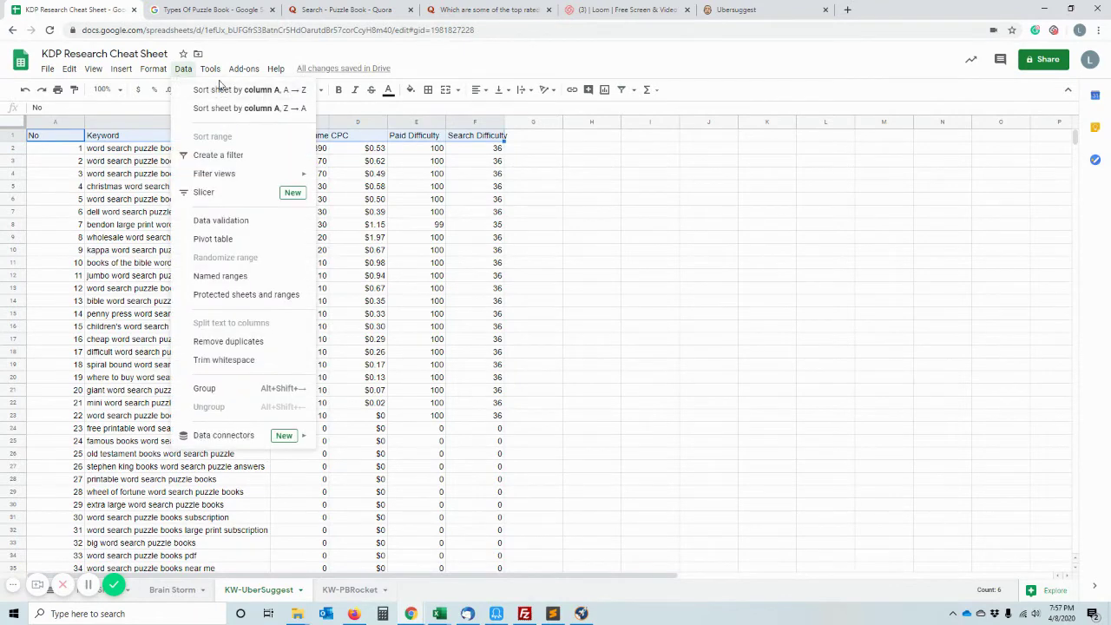
click(213, 154)
click(533, 302)
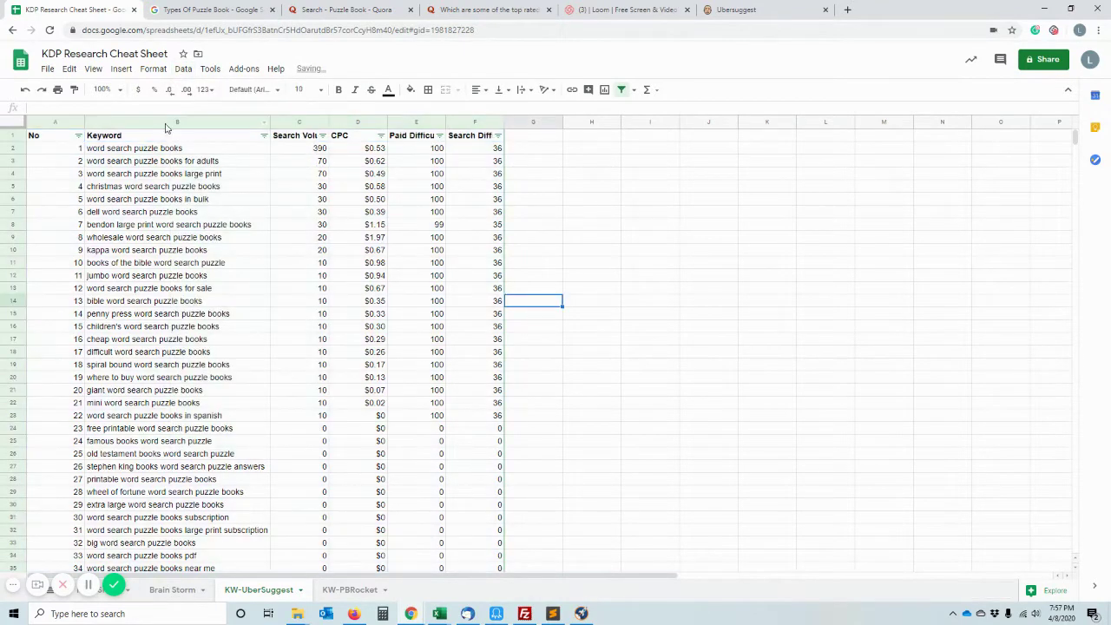
click(263, 137)
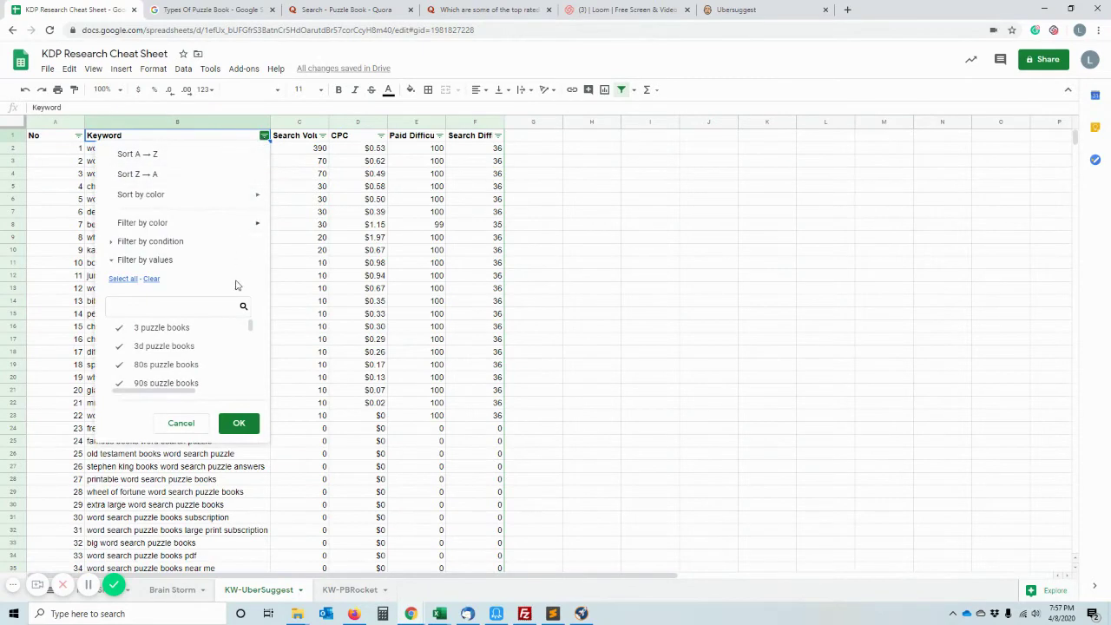
click(328, 328)
click(417, 199)
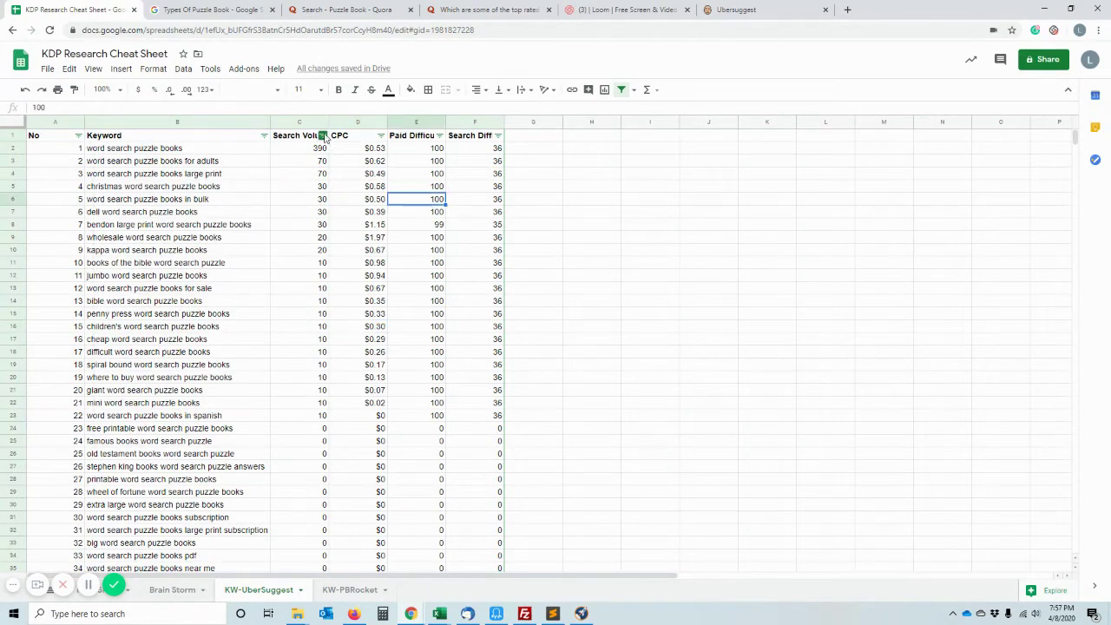
- Filter the Search Volume column to exclude the values 0, 10, 20 and 30, and look over the remaining keywords
click(322, 136)
click(200, 328)
click(200, 346)
click(200, 364)
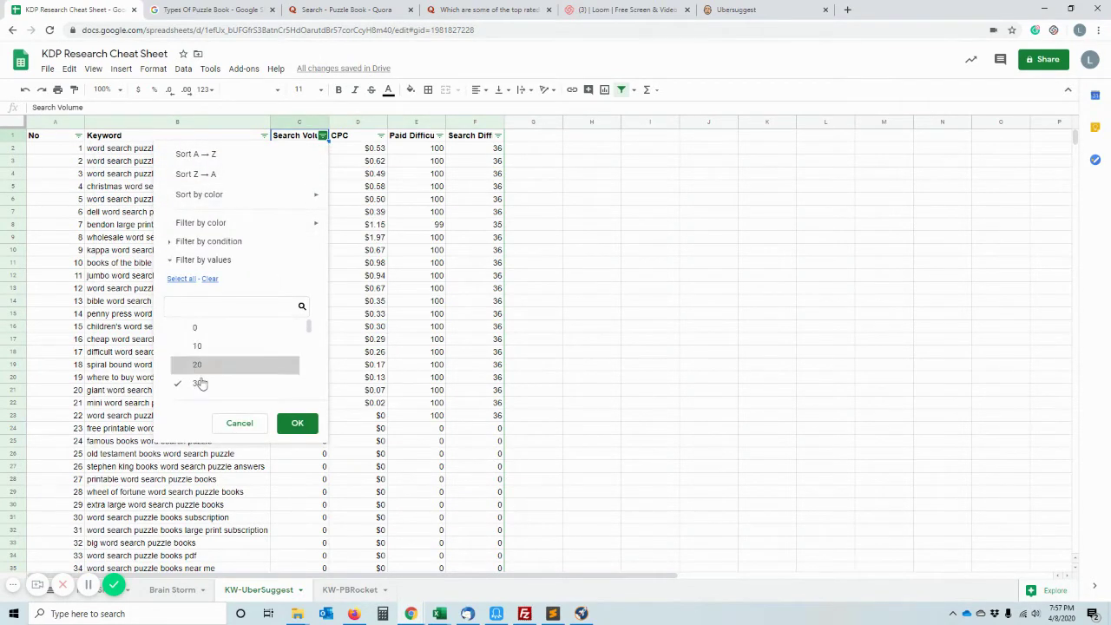
click(297, 423)
scroll(407, 236, down, 5)
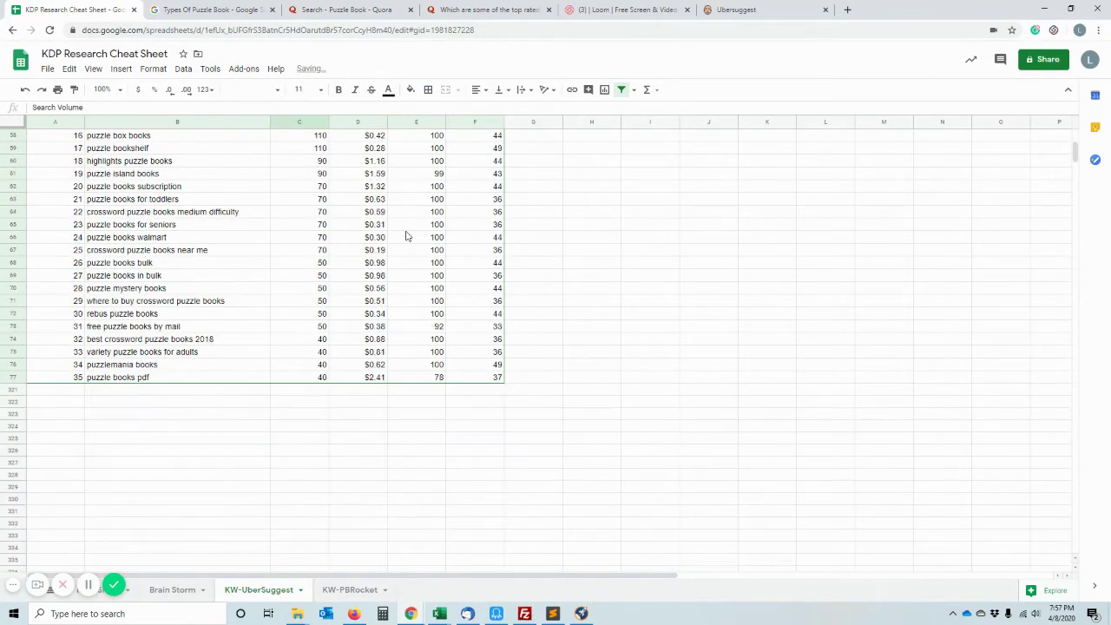
scroll(356, 375, up, 5)
scroll(343, 372, down, 4)
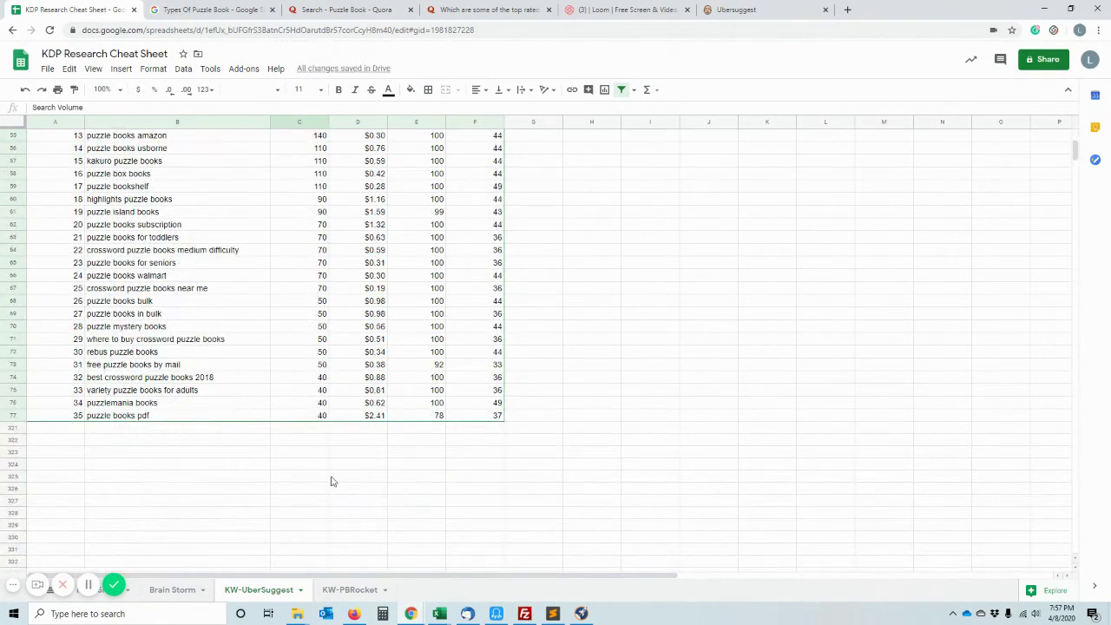
- Look over the filtered keywords in the KW-UberSuggest sheet, from word search puzzle books through the puzzle books group
scroll(331, 481, up, 2)
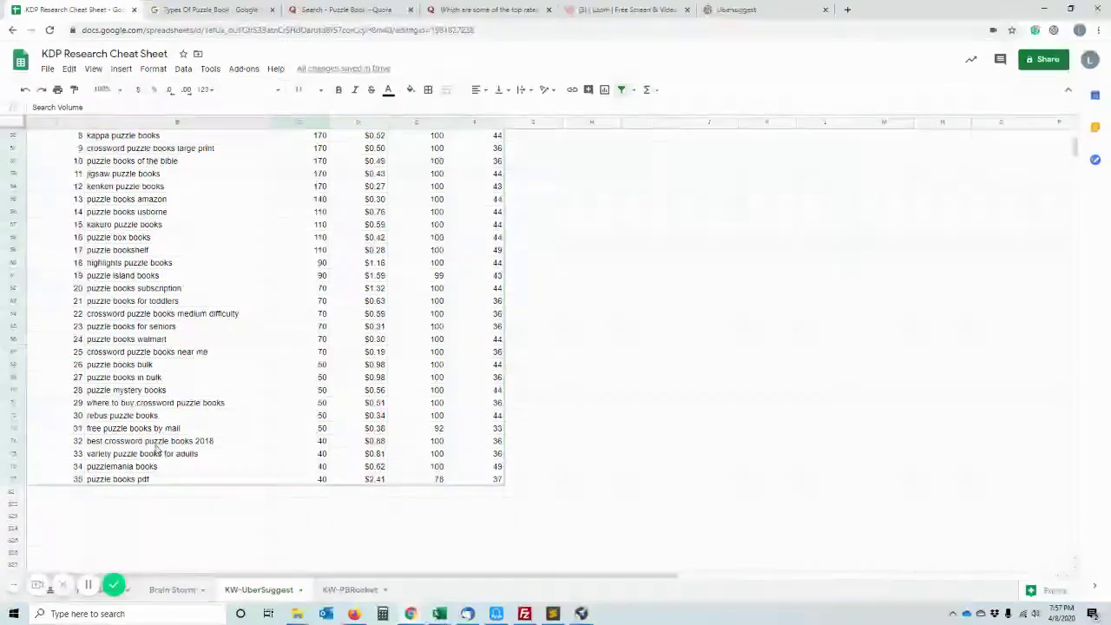
scroll(165, 460, up, 5)
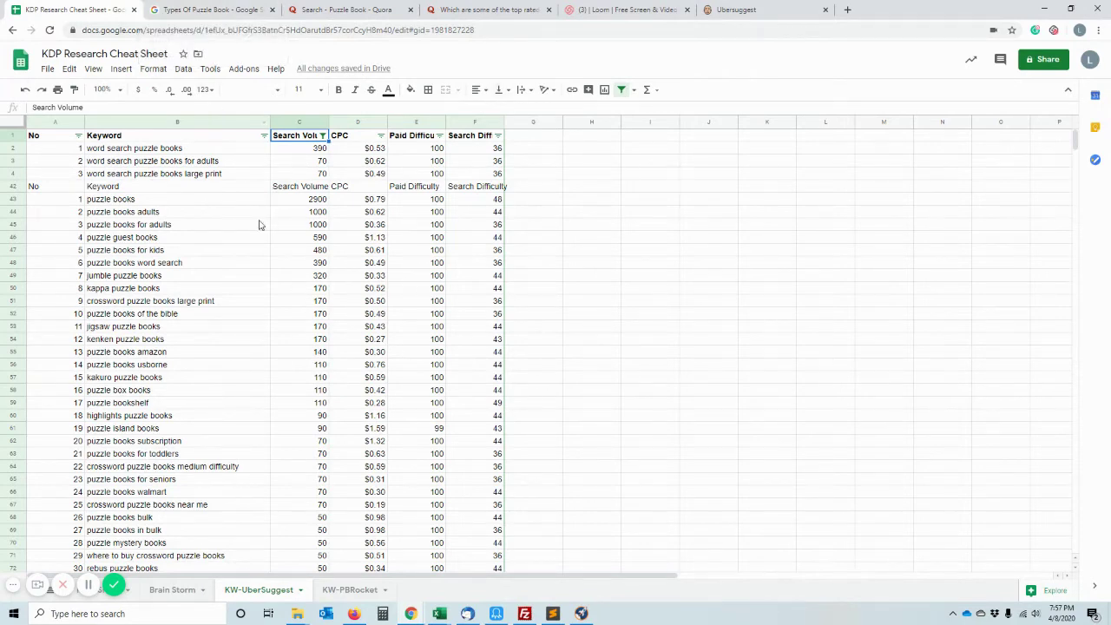
click(189, 149)
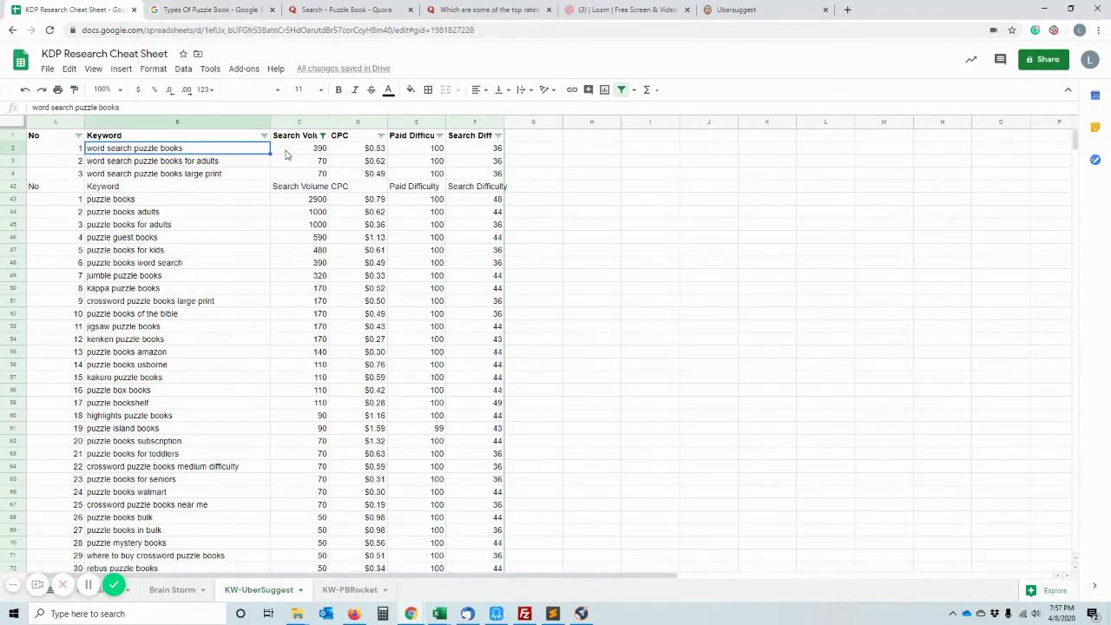
drag(287, 155, 276, 234)
click(265, 263)
drag(146, 150, 139, 290)
drag(139, 453, 139, 314)
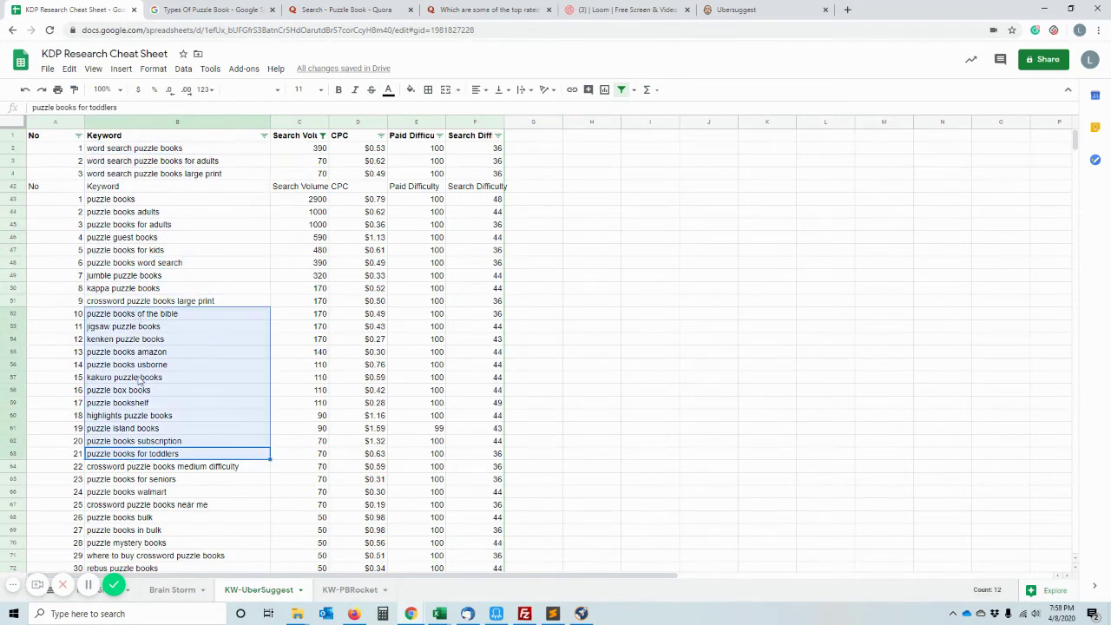
click(221, 288)
- Copy the keyword text "kappa puzzle books" from the KW-UberSuggest sheet
click(581, 614)
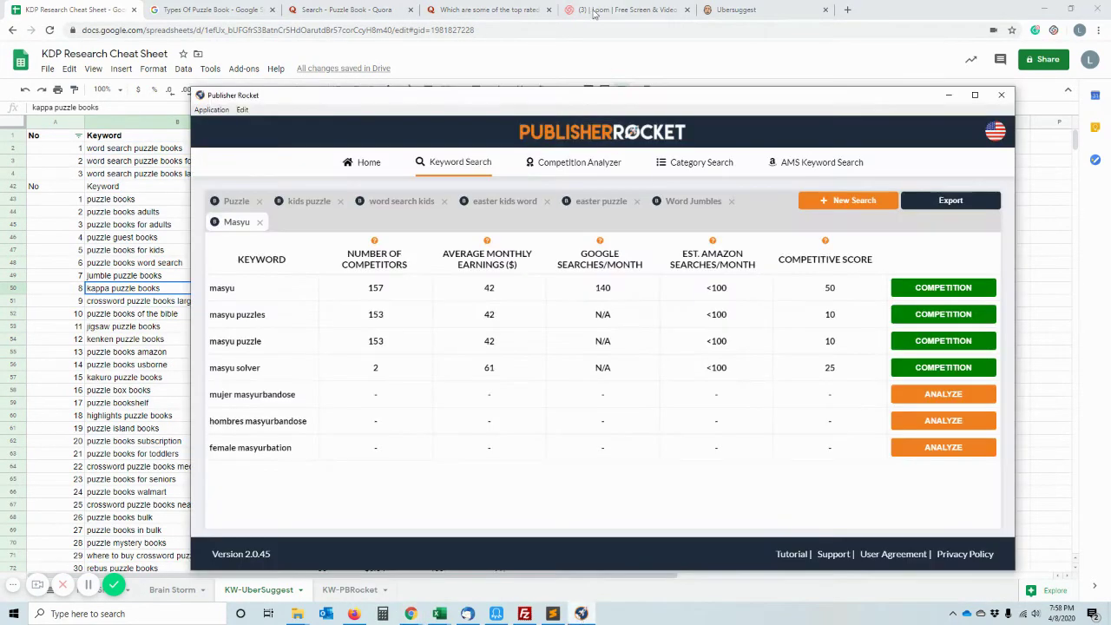
click(171, 373)
click(128, 290)
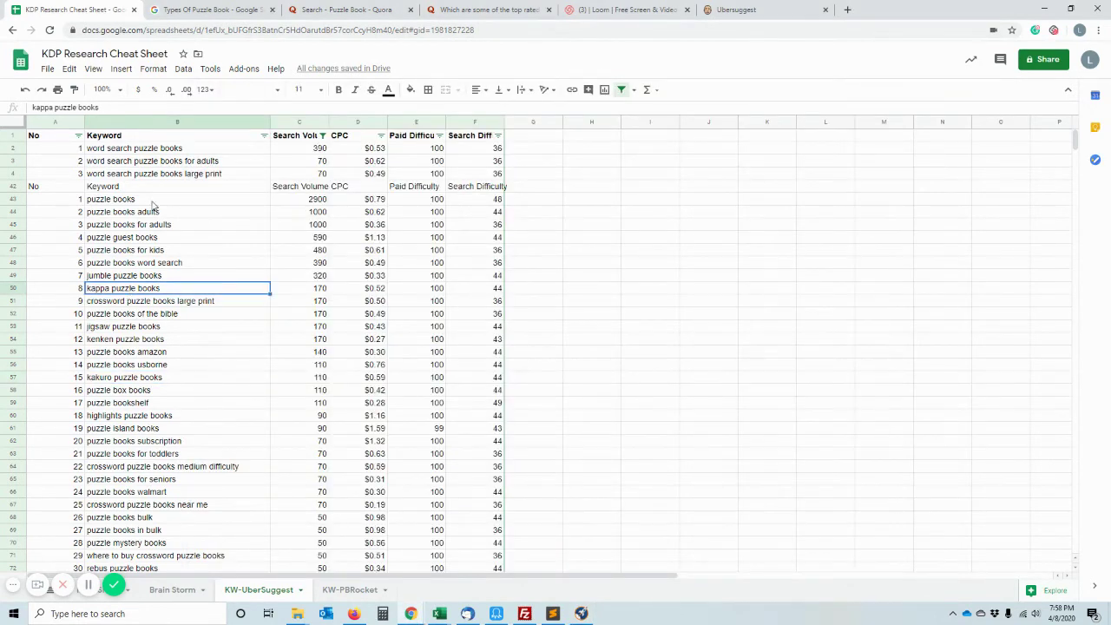
triple_click(111, 107)
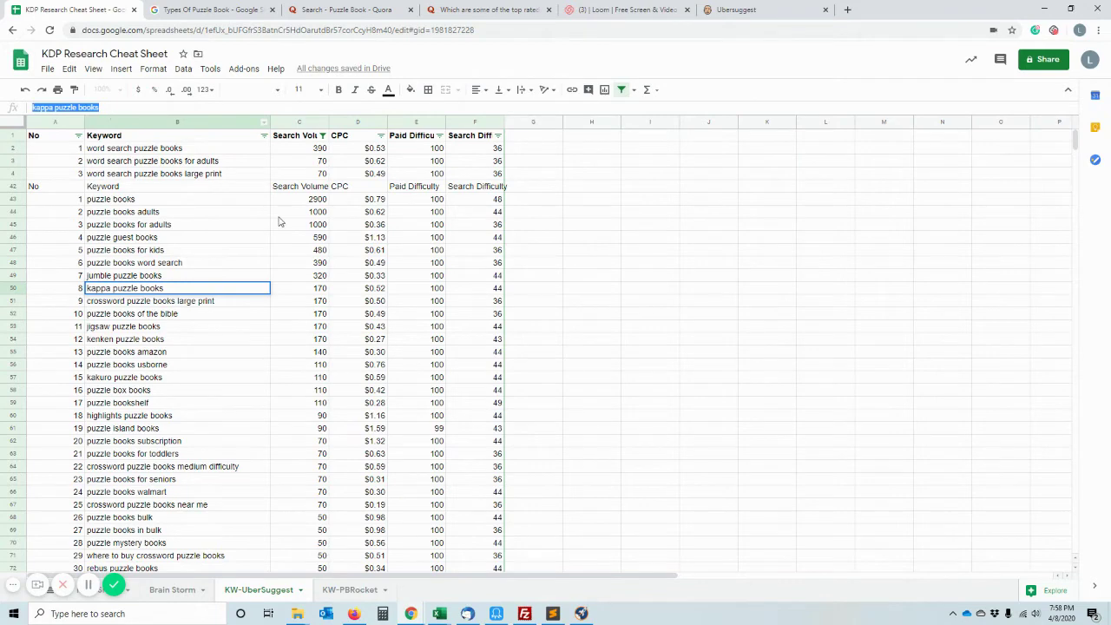
click(622, 377)
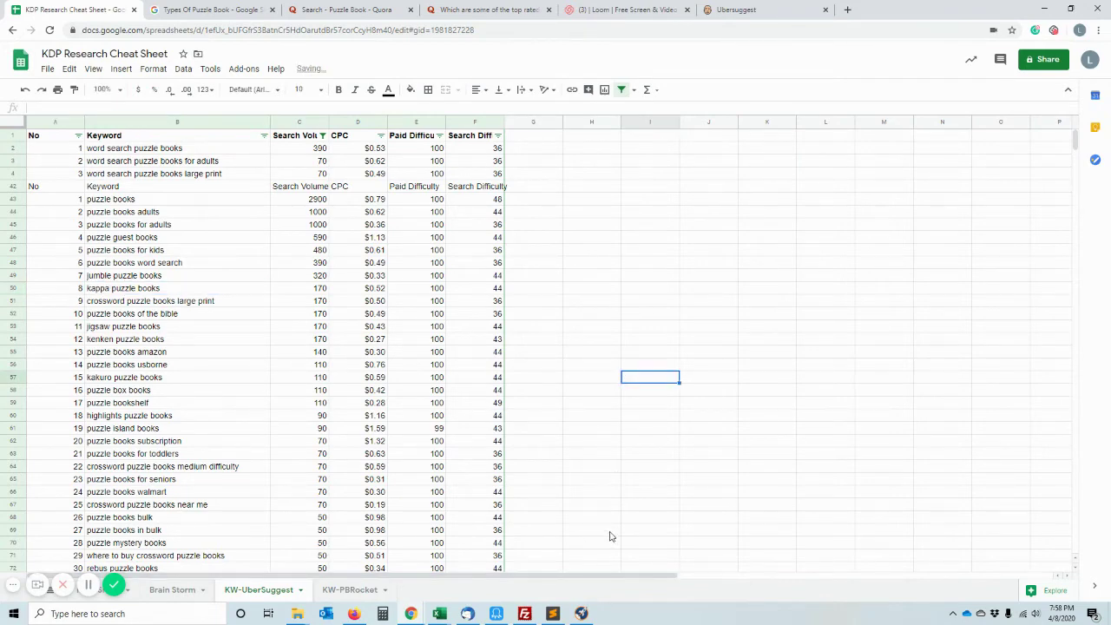
- Switch to Publisher Rocket and review the competitor, earnings and search figures for the Masyu keywords
click(580, 614)
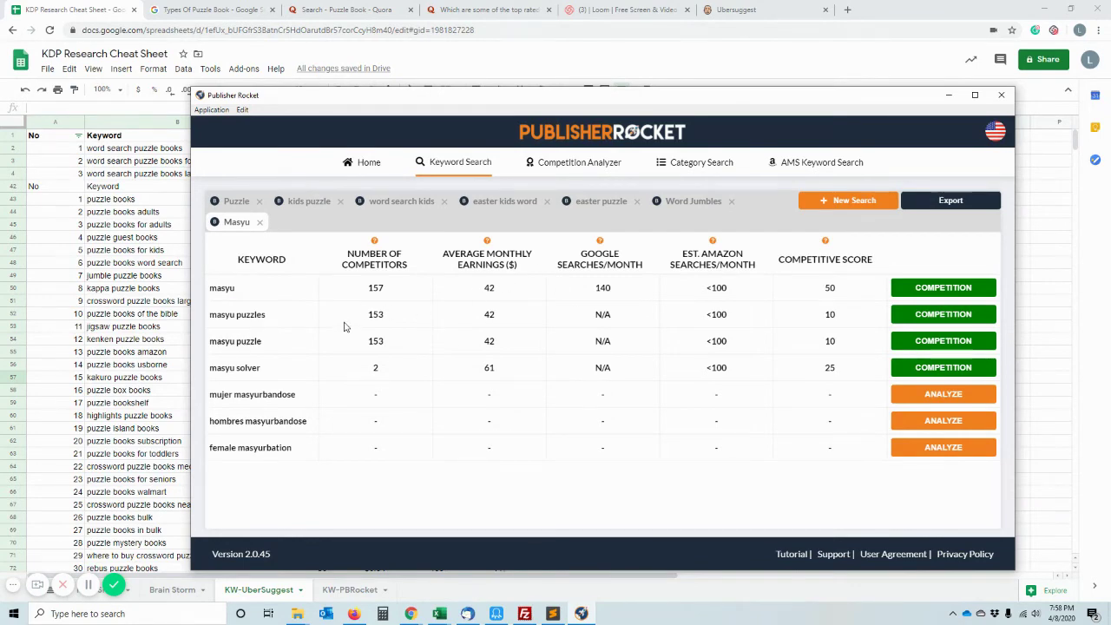
drag(209, 315, 386, 289)
drag(743, 265, 756, 389)
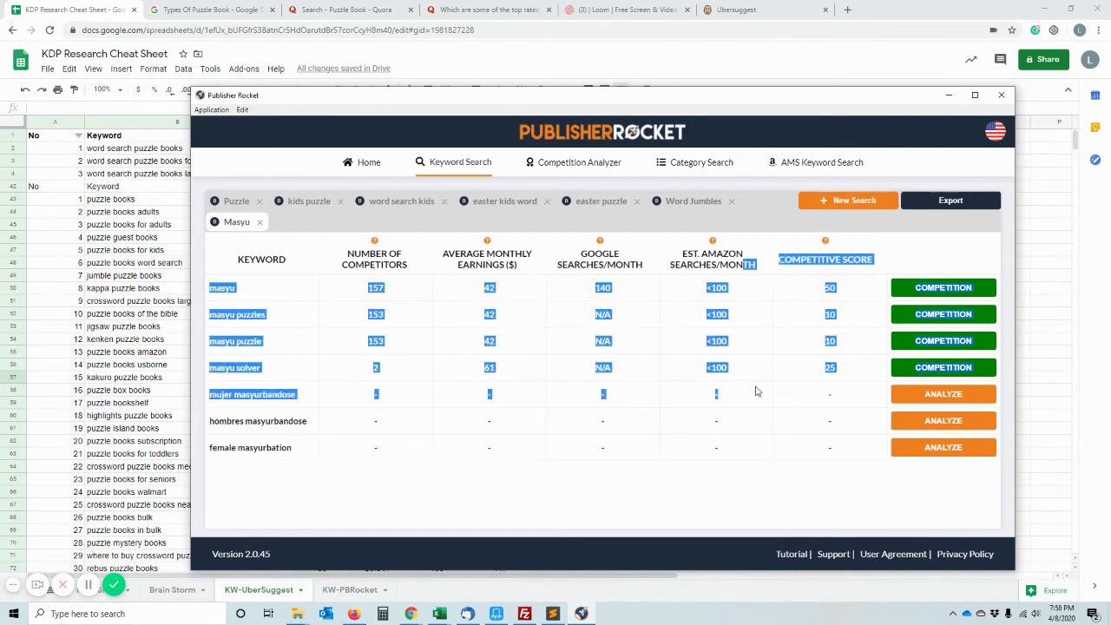
click(729, 360)
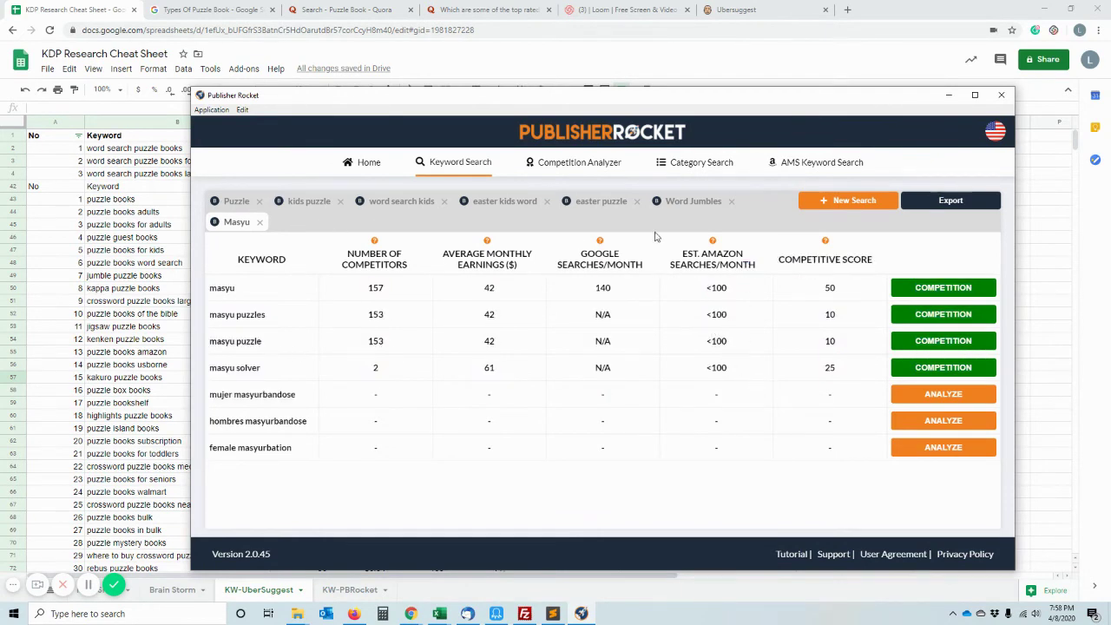
- Open the Word Jumbles results and examine the figures for "unscramble word jumbles" and "word jumble books for kids"
click(683, 207)
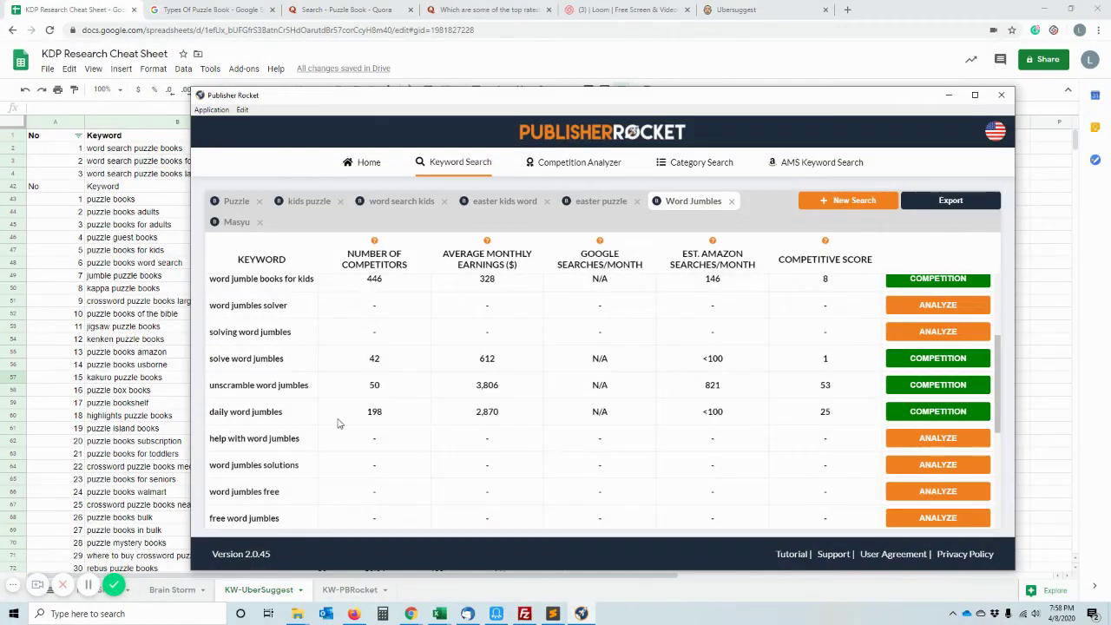
drag(225, 384, 686, 388)
click(373, 385)
scroll(458, 382, up, 2)
drag(238, 395, 391, 401)
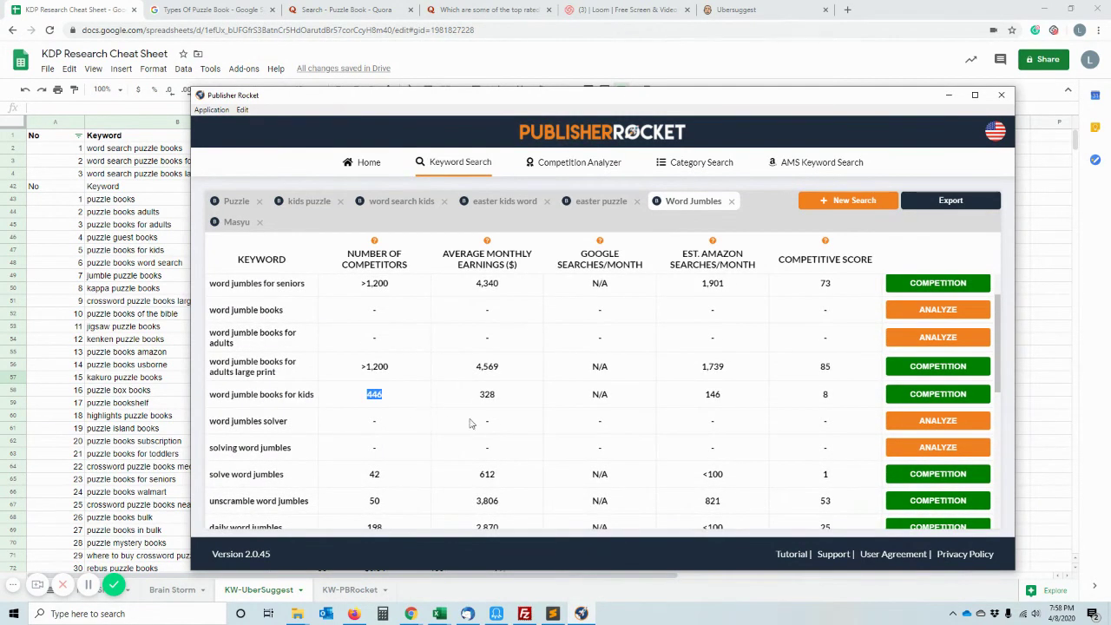
drag(704, 395, 736, 404)
scroll(767, 424, up, 2)
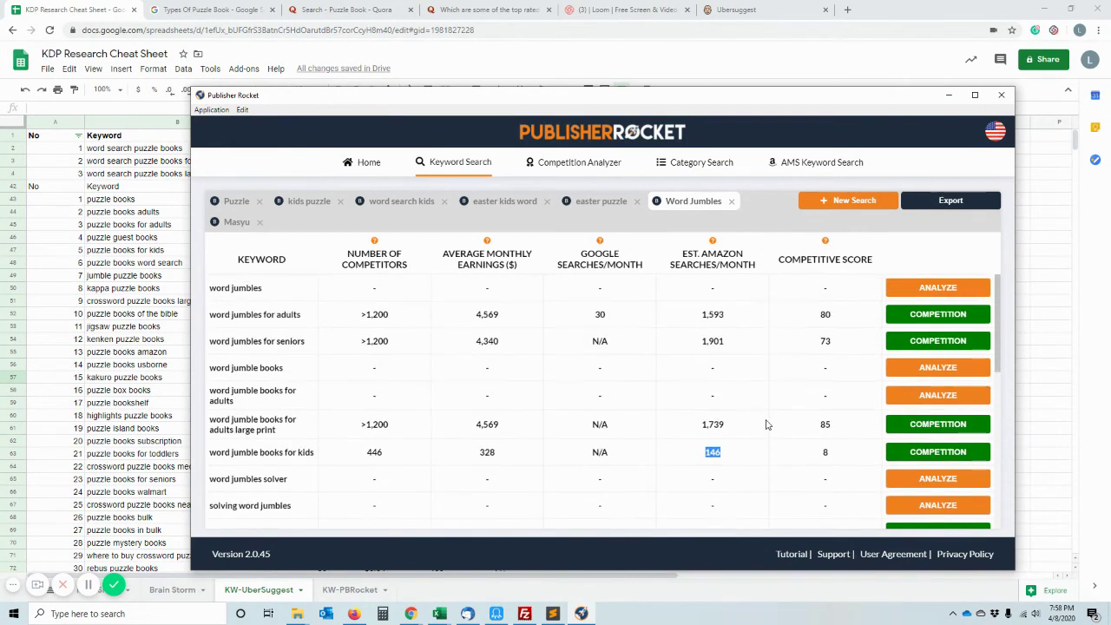
- Examine the "word jumbles for seniors" row and its estimated Amazon searches, and skim the rest of the Word Jumbles keywords
drag(749, 337, 231, 334)
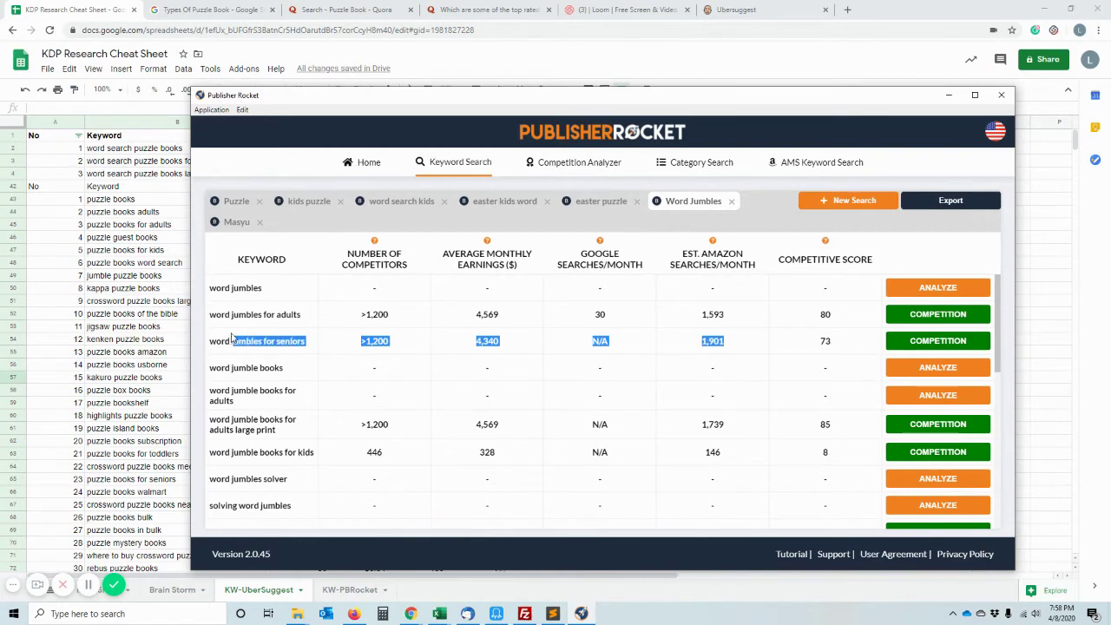
click(549, 365)
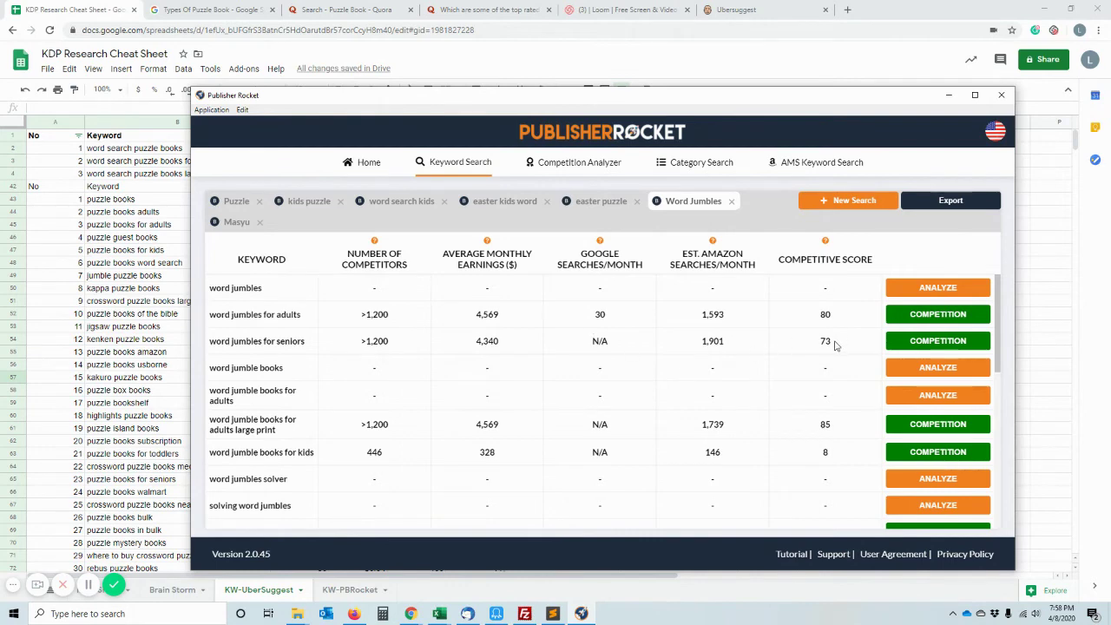
drag(759, 346, 666, 344)
scroll(705, 329, down, 5)
scroll(702, 384, down, 3)
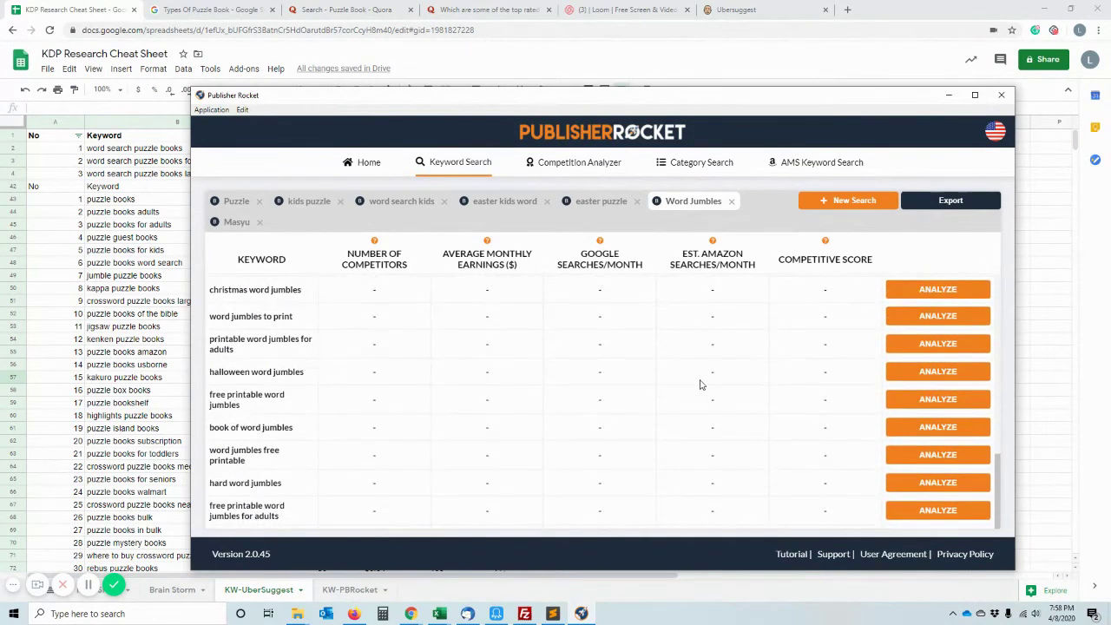
scroll(702, 385, up, 8)
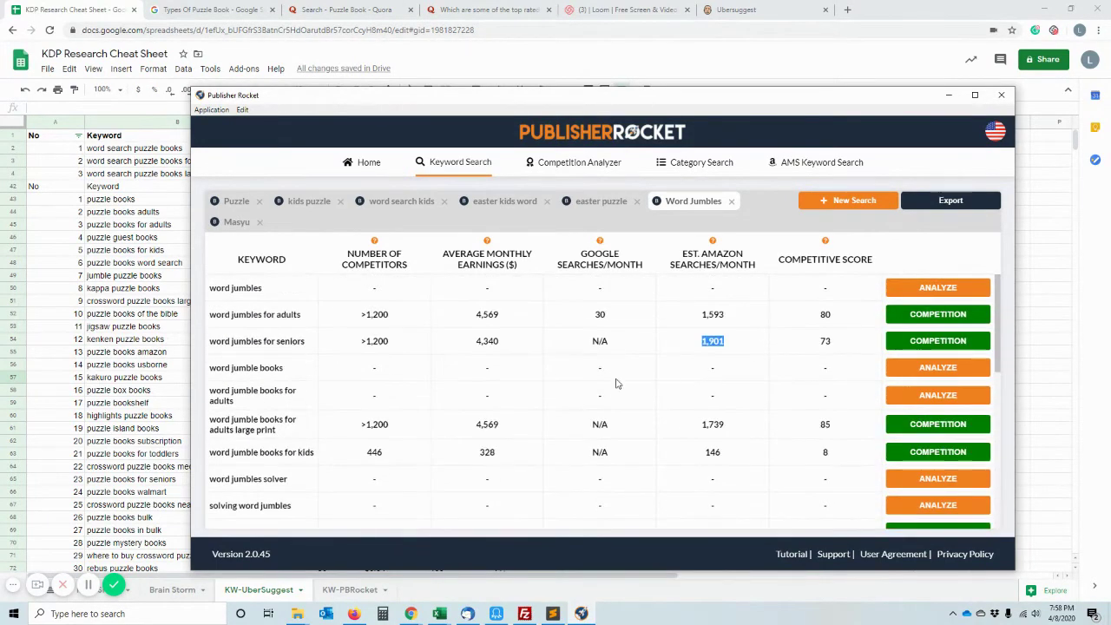
- In the easter puzzle results, analyze "easter puzzle books", "easter puzzle toddler" and "easter puzzle book for kids ages 4-8"
click(599, 200)
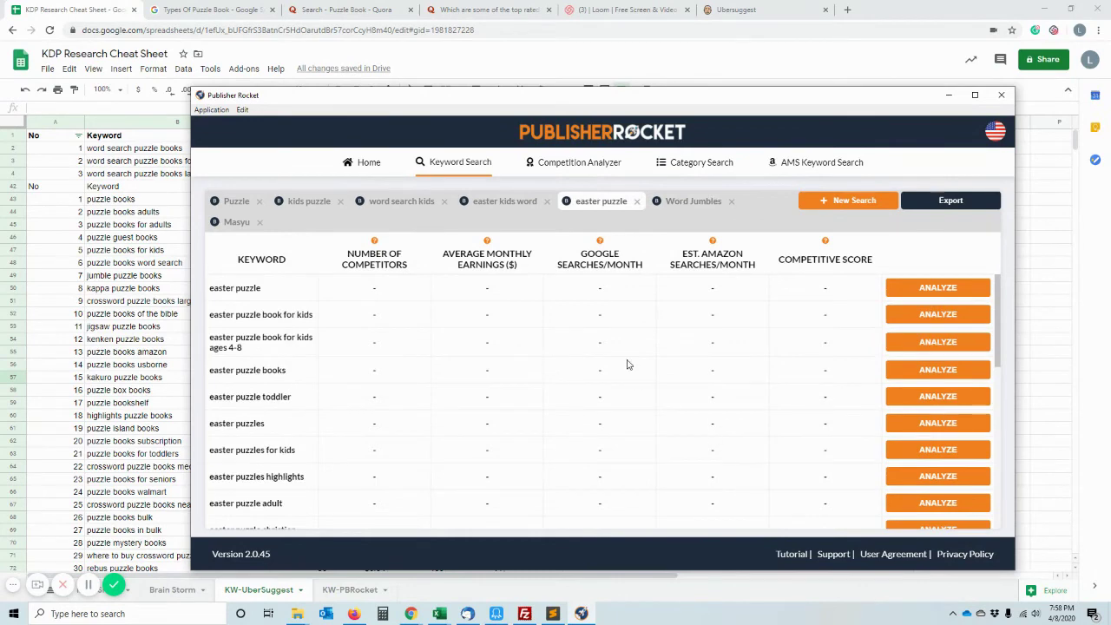
scroll(627, 369, down, 6)
scroll(628, 383, up, 6)
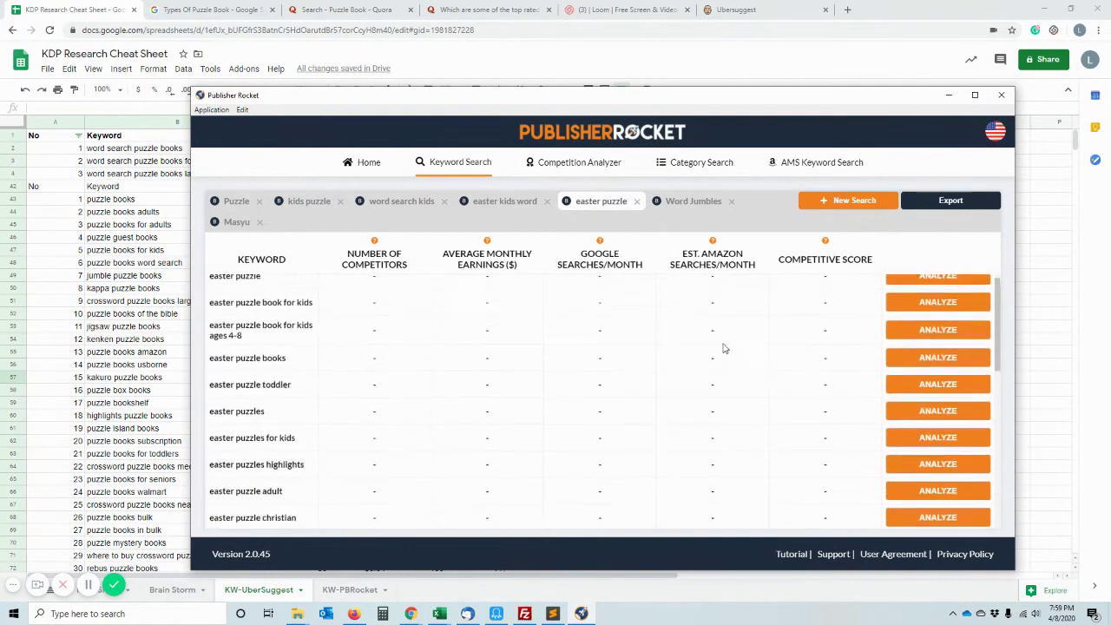
click(964, 372)
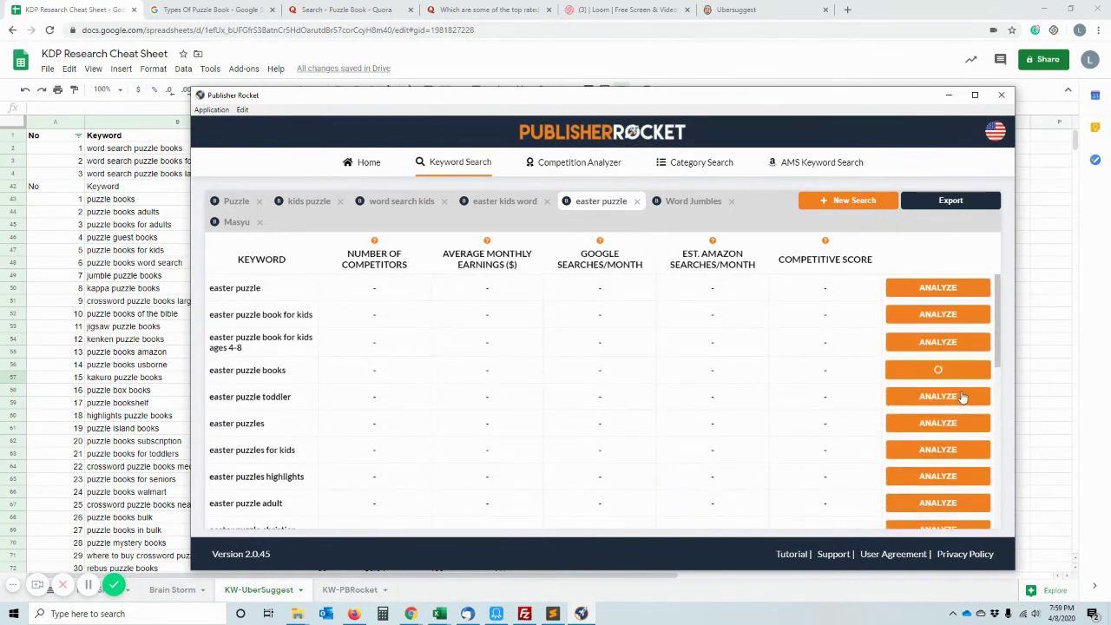
click(962, 396)
click(955, 342)
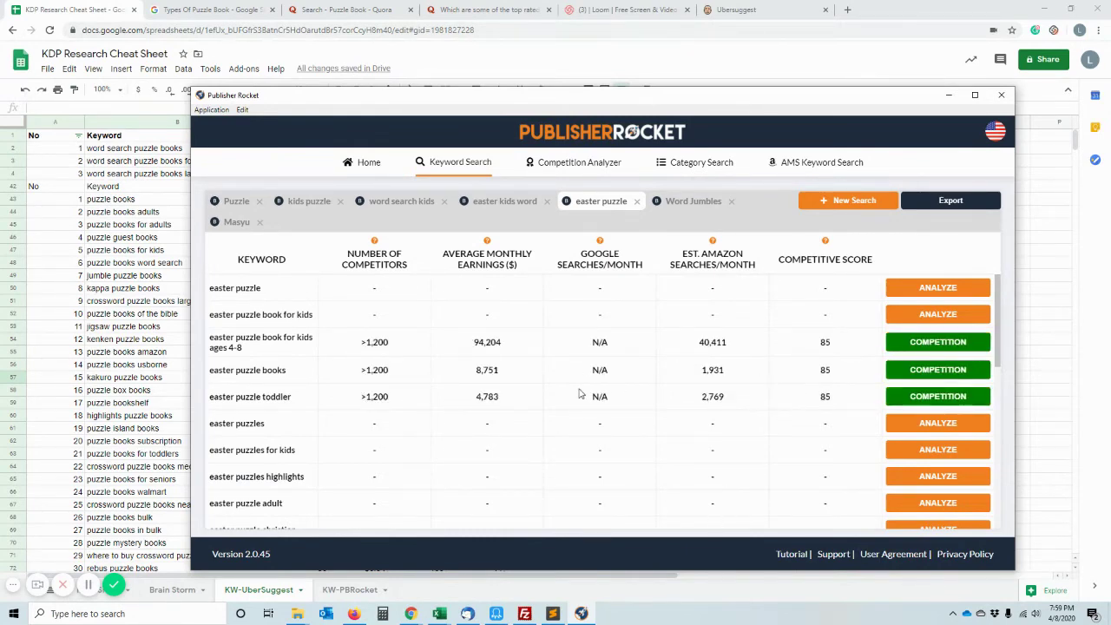
- Open the word search kids results and examine the competitors, Amazon searches and competitive score of "space word search kids"
click(506, 199)
click(404, 202)
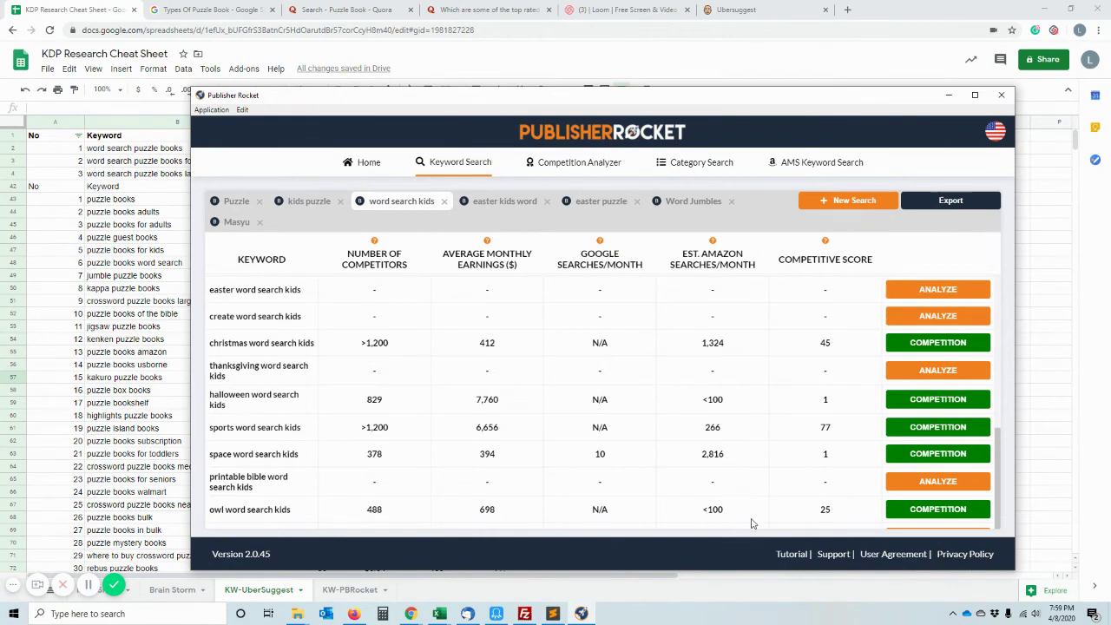
drag(726, 458, 205, 459)
click(217, 454)
drag(360, 458, 392, 459)
click(406, 472)
mouse_move(675, 462)
mouse_down()
mouse_move(739, 464)
mouse_move(655, 459)
mouse_up()
click(852, 439)
click(736, 452)
drag(831, 455, 811, 455)
- Open the kids puzzle results and look through the analyzed keywords
click(309, 201)
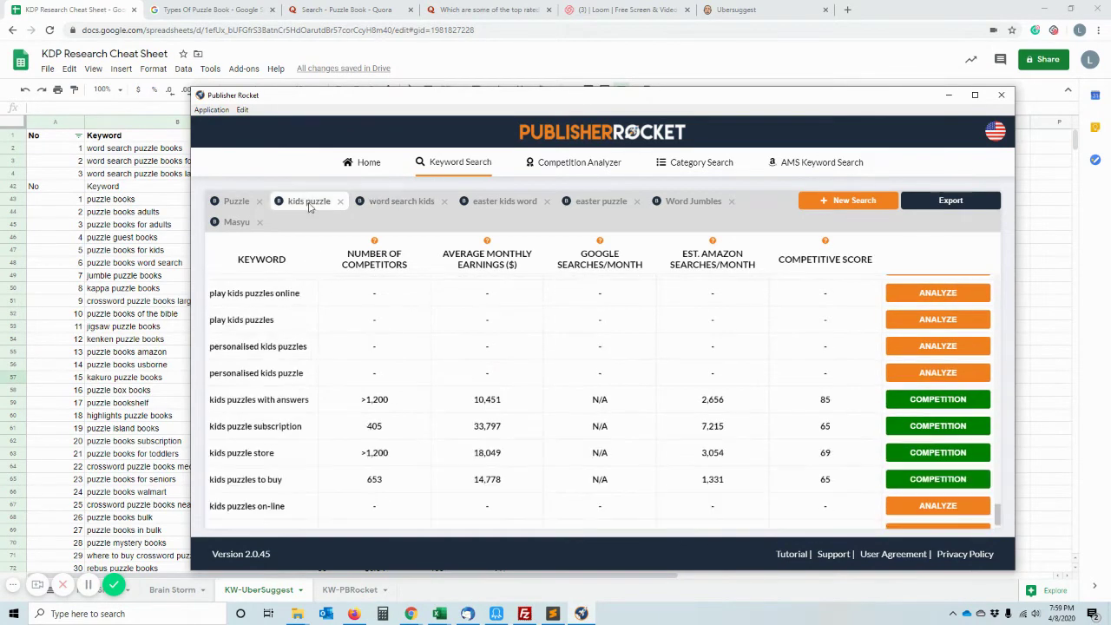
scroll(658, 480, down, 2)
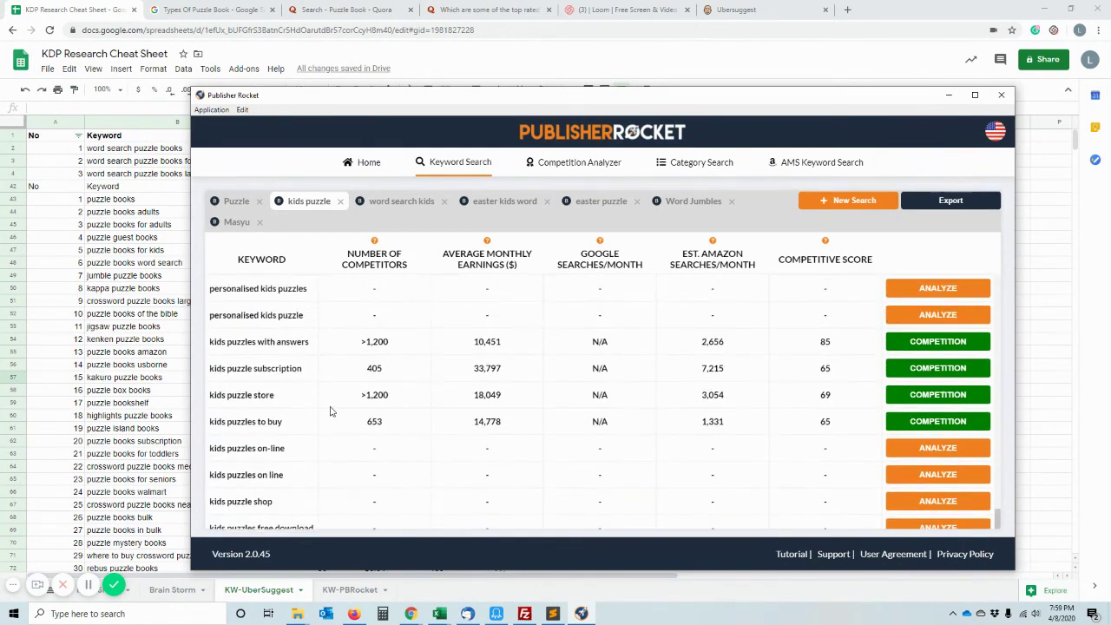
scroll(745, 426, up, 5)
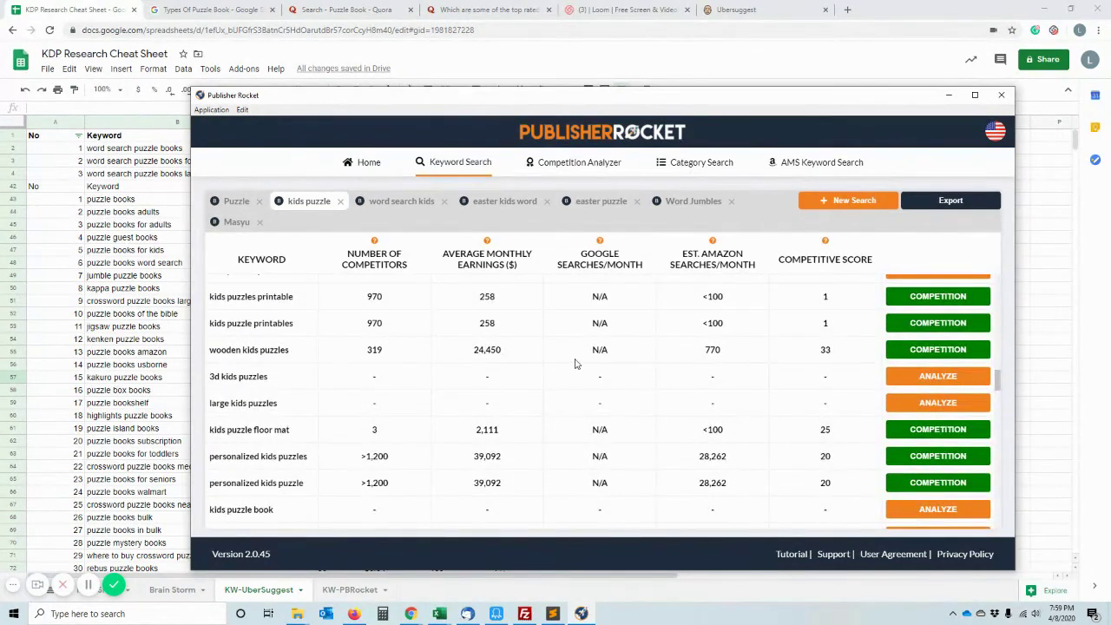
- Run a new book keyword search for "kappa puzzle books"
click(868, 201)
click(682, 399)
click(694, 428)
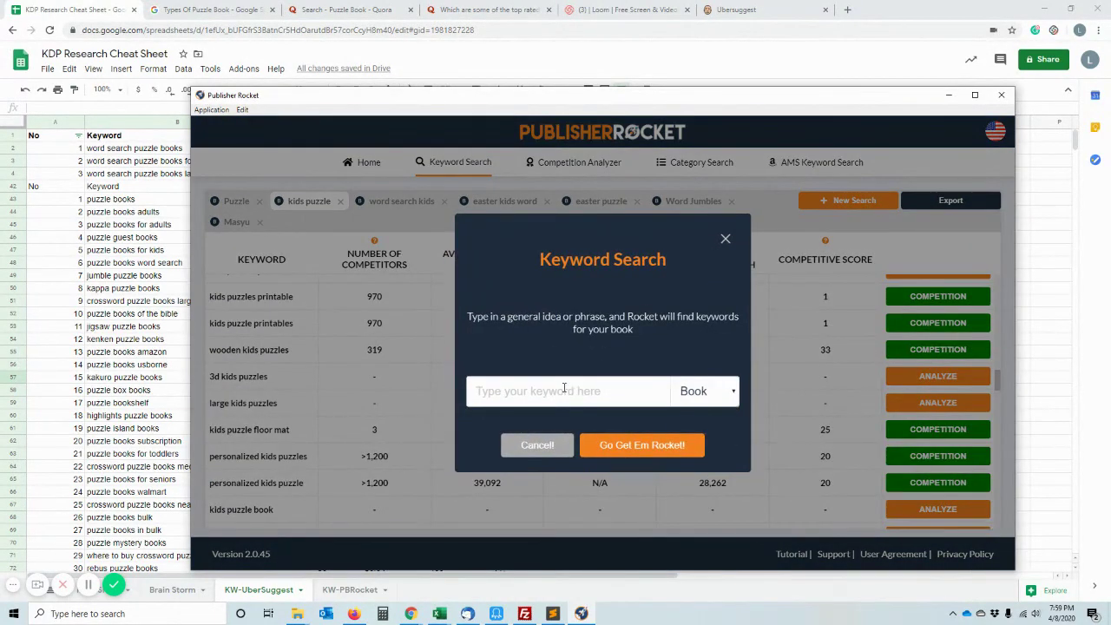
click(563, 389)
text(kappa puzzle books)
click(630, 444)
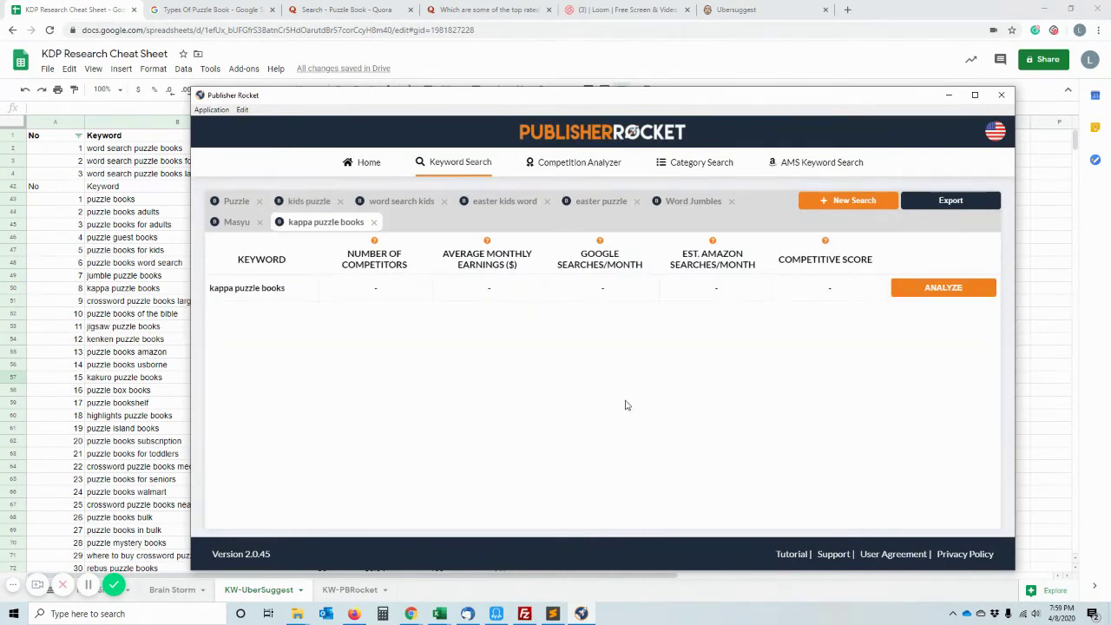
- Analyze the "kappa puzzle books" keyword and check its estimated Amazon searches per month
click(944, 292)
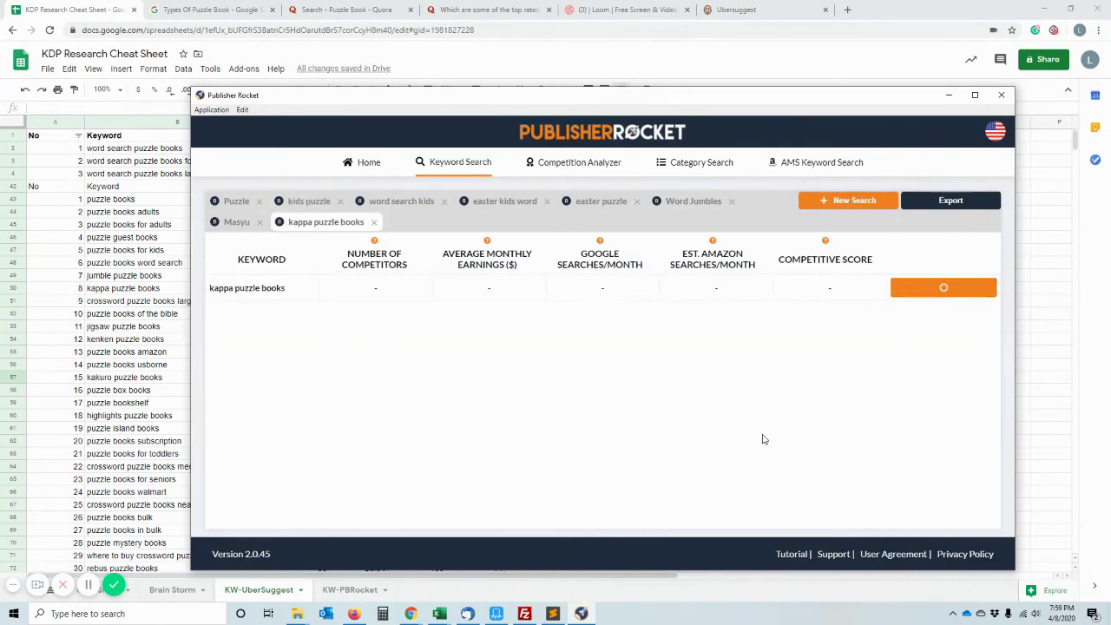
drag(749, 293, 699, 292)
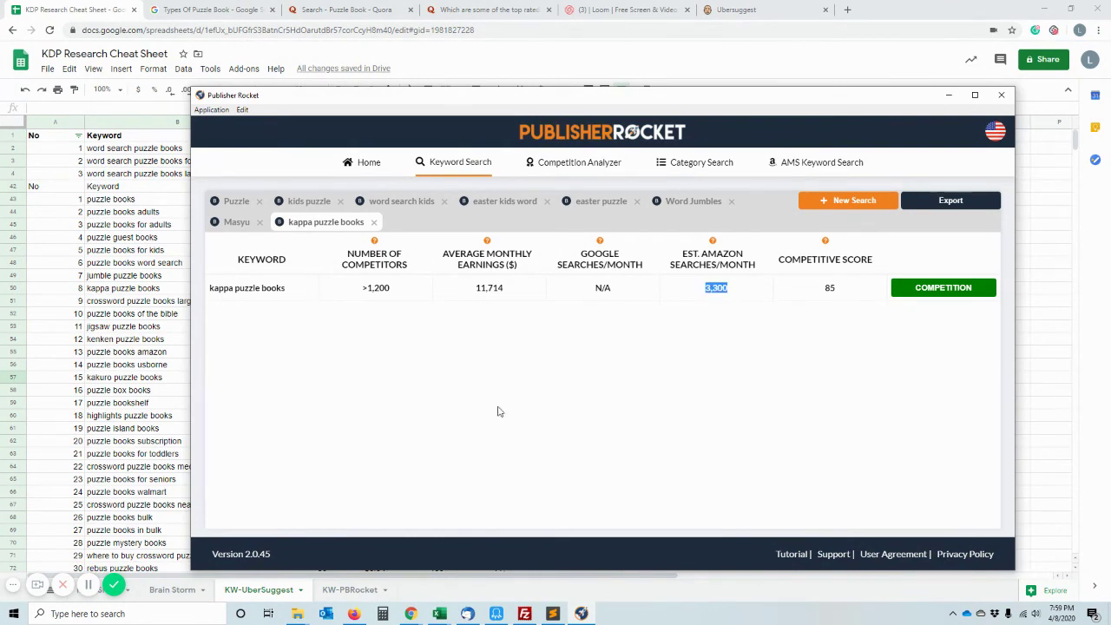
click(231, 278)
- Return to the cheat sheet and review its Brain Storm, KW-PBRocket, KW-UberSuggest and introduction sheets, ending on Brain Storm
click(126, 290)
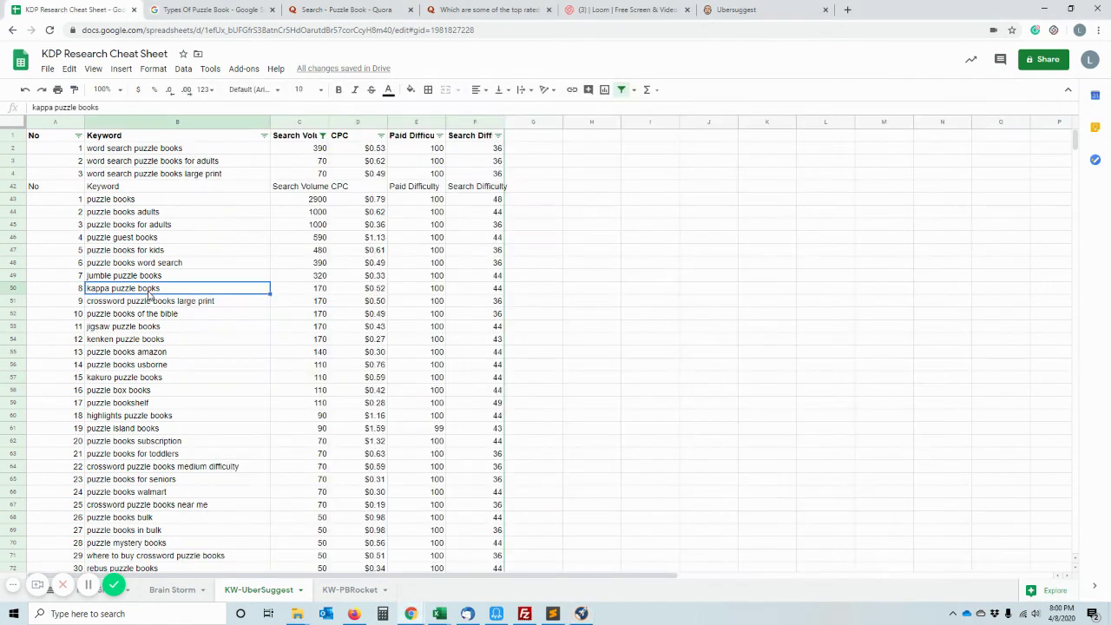
click(172, 590)
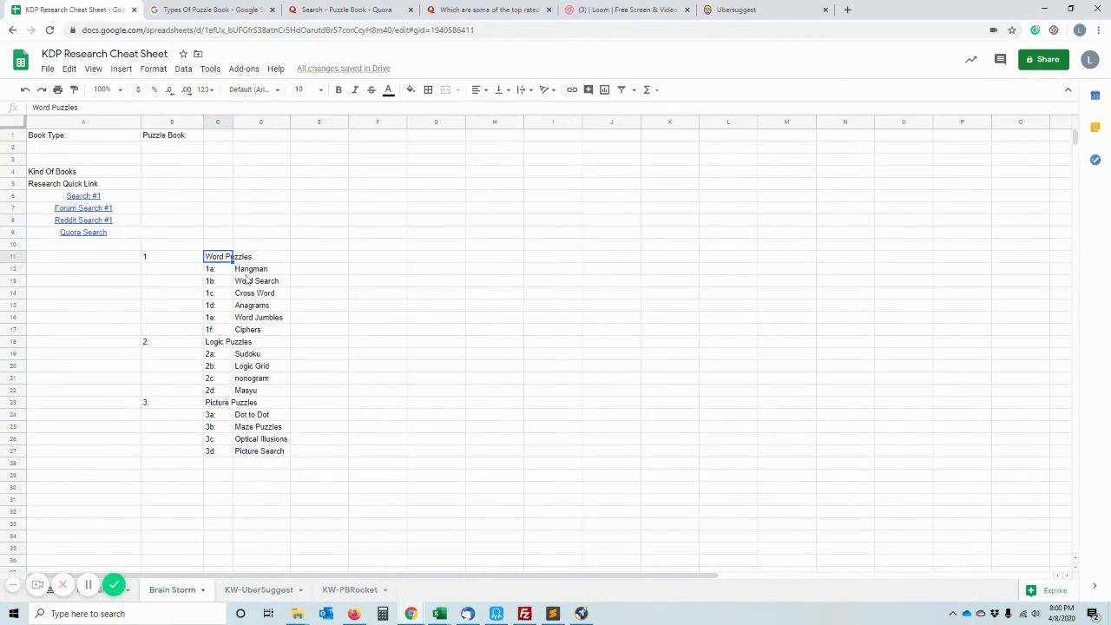
click(350, 590)
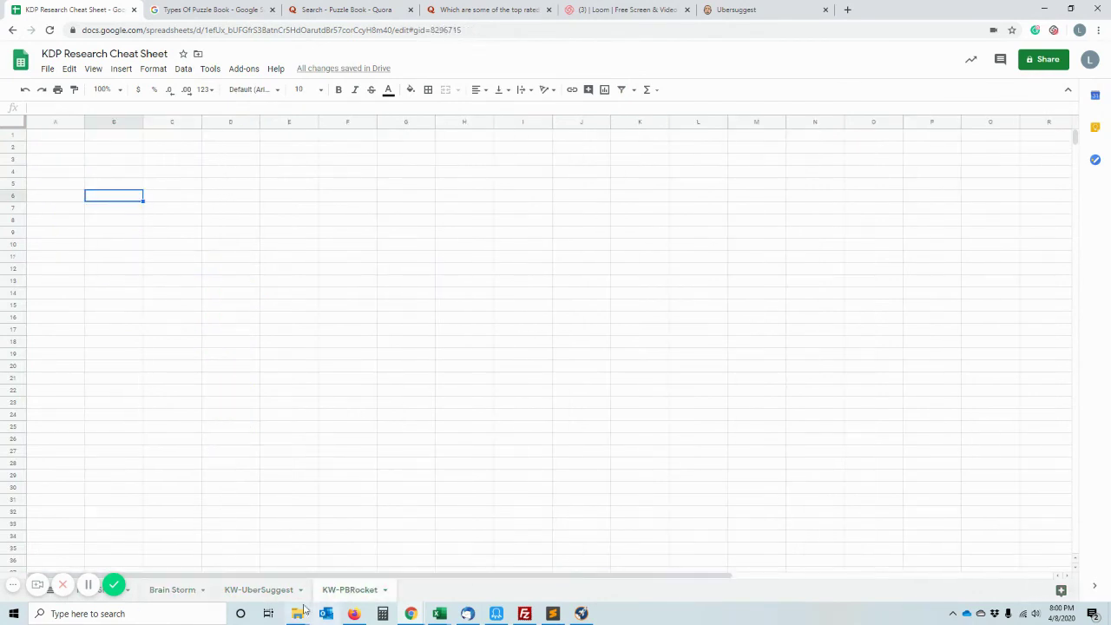
click(580, 524)
click(277, 590)
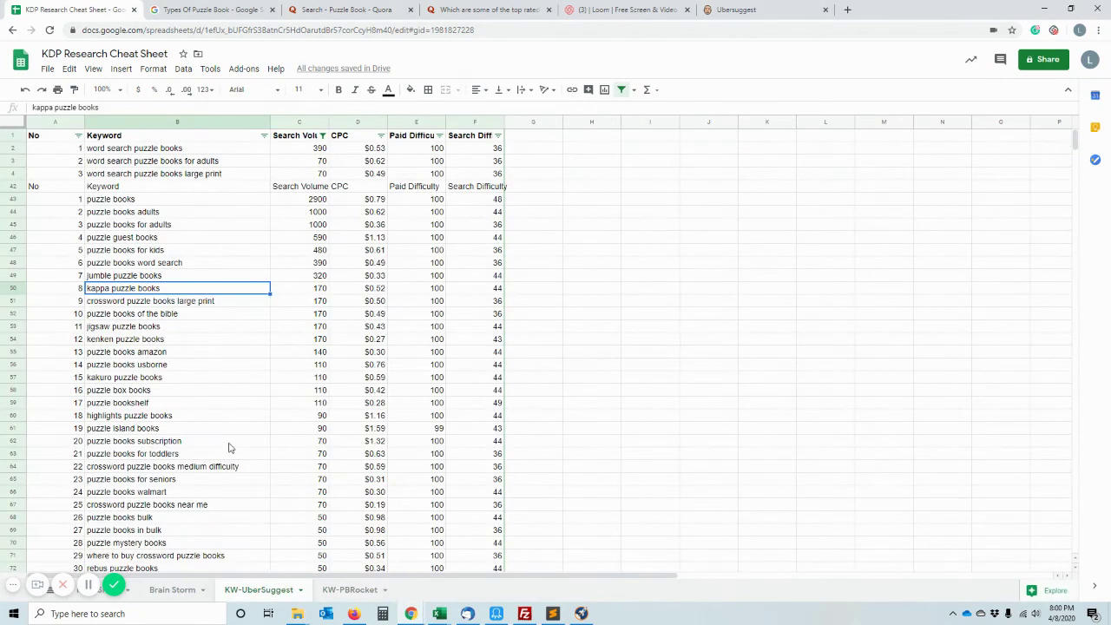
click(147, 263)
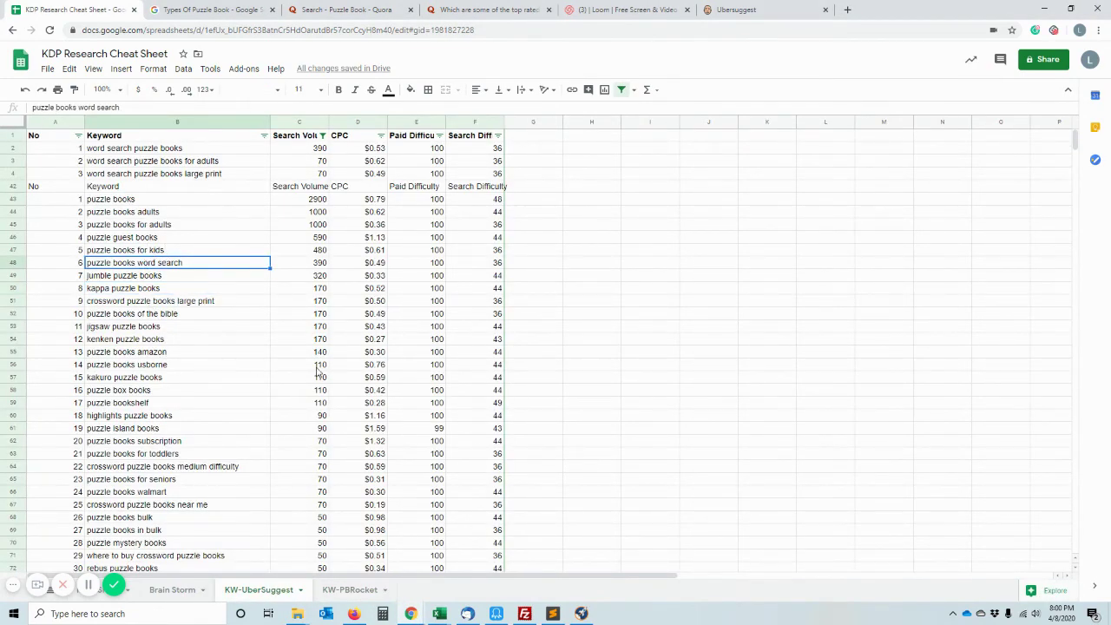
click(126, 589)
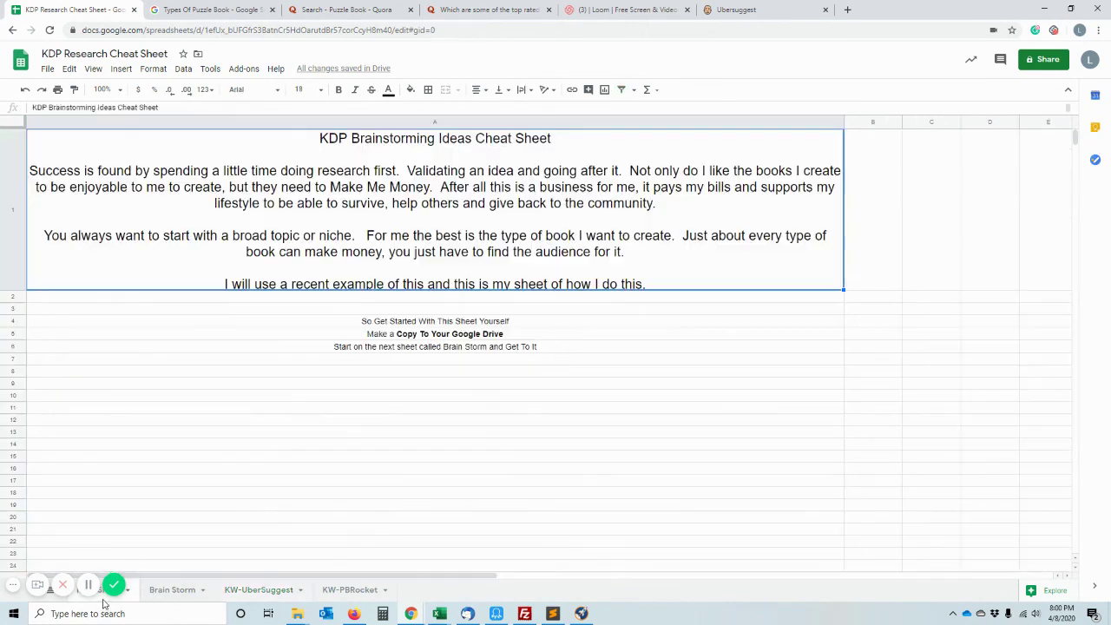
click(253, 595)
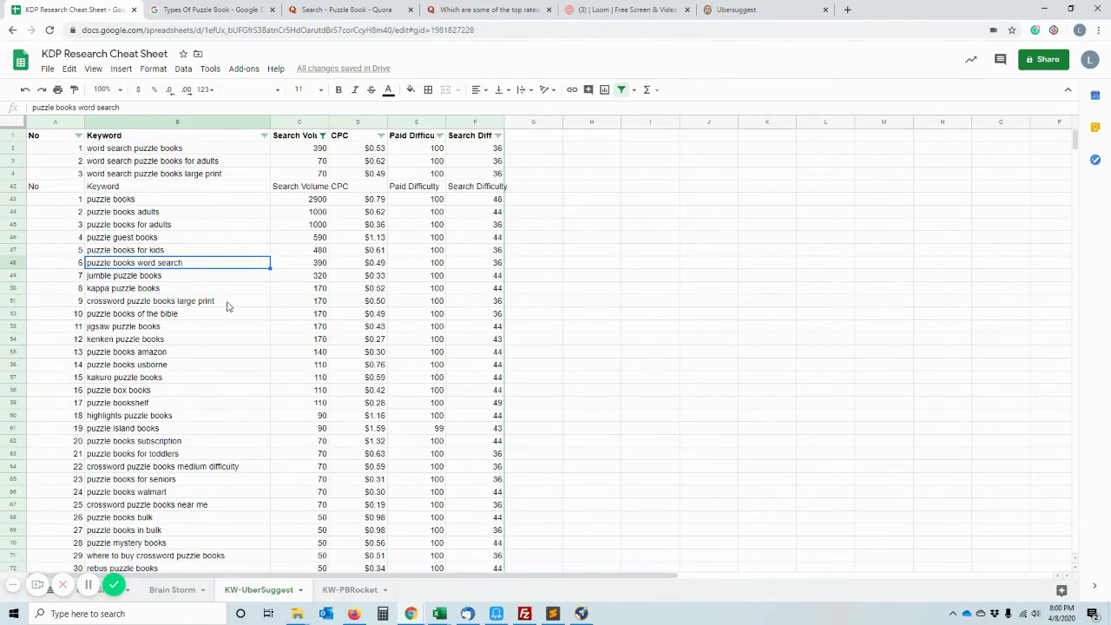
click(186, 594)
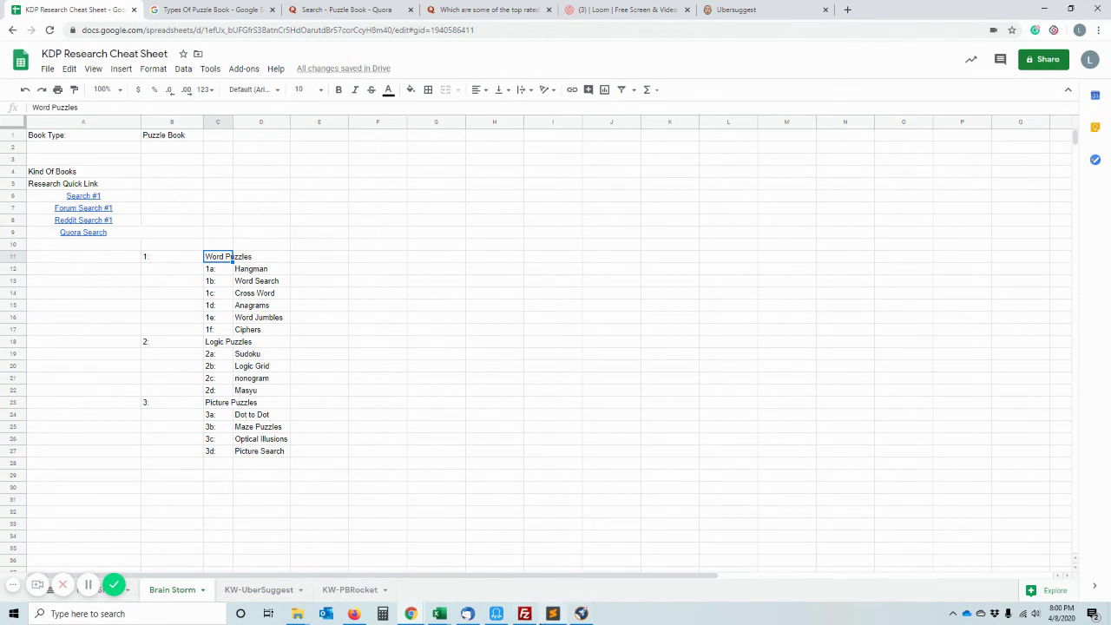